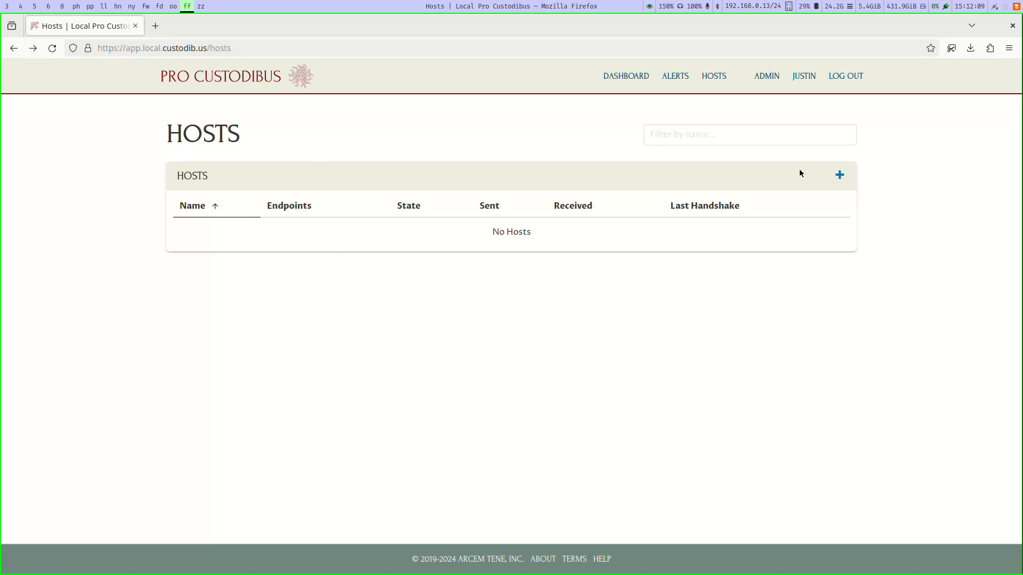
Add a host named Endpoint A, choosing to create a new WireGuard configuration to push to it.
{"action": "left_click", "coordinate": [838, 176]}
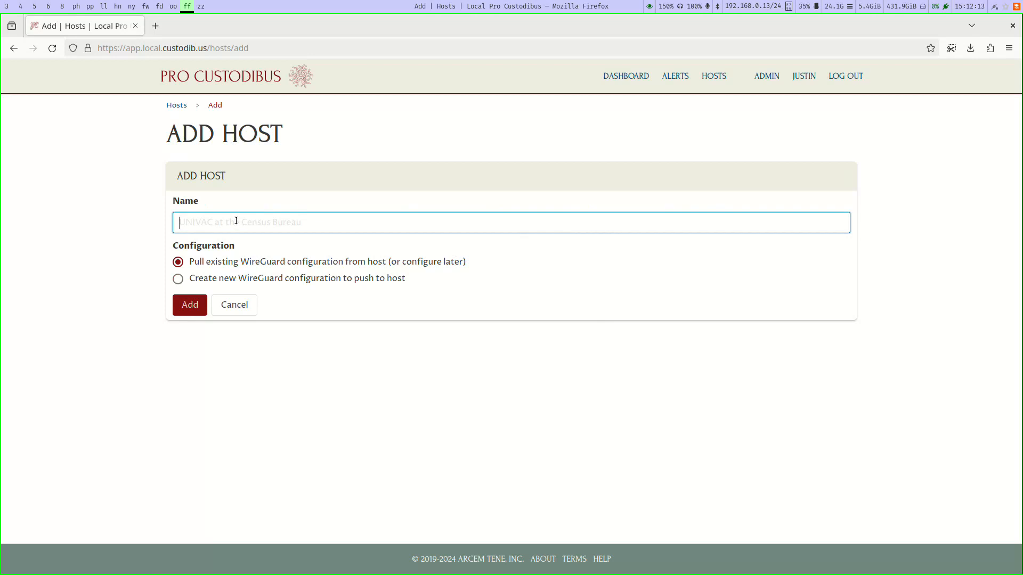
{"action": "type", "text": "Endpoint A"}
{"action": "left_click", "coordinate": [255, 278]}
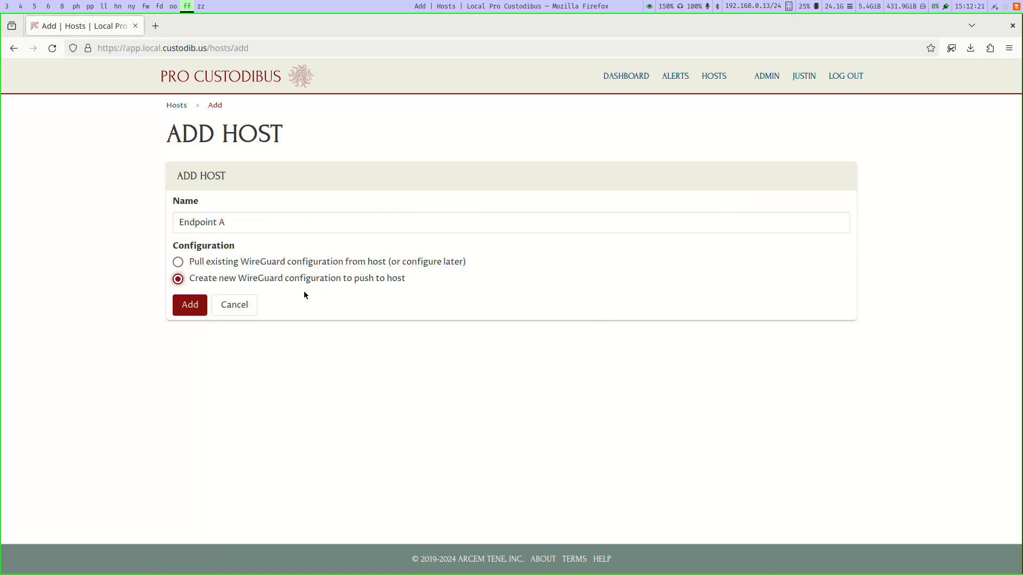
{"action": "left_click", "coordinate": [195, 309]}
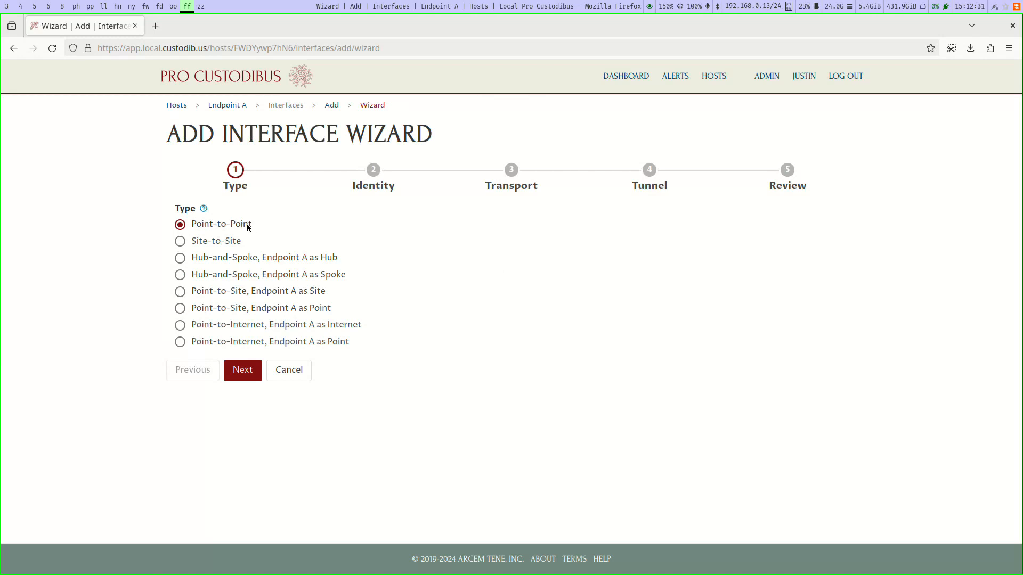
Accept the Point-to-Point type and add a new Endpoint A peer with a generated key pair for Point A.
{"action": "left_click", "coordinate": [243, 370]}
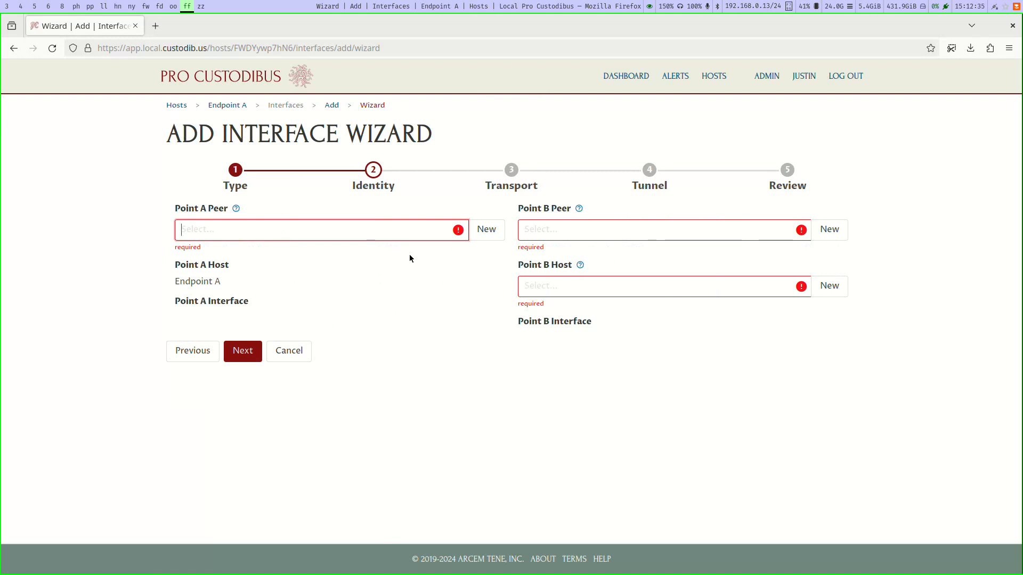
{"action": "left_click", "coordinate": [481, 232]}
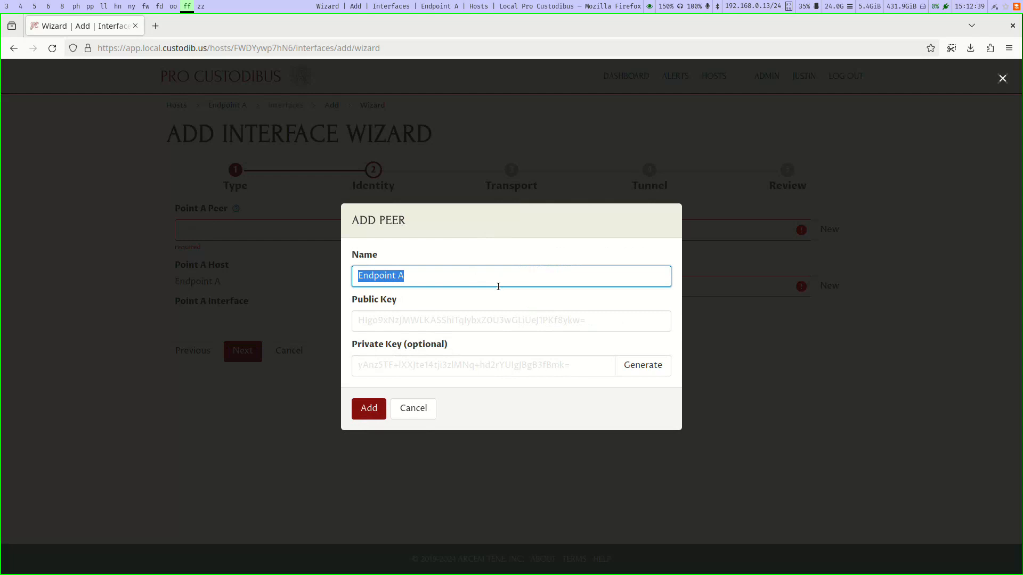
{"action": "left_click", "coordinate": [636, 366]}
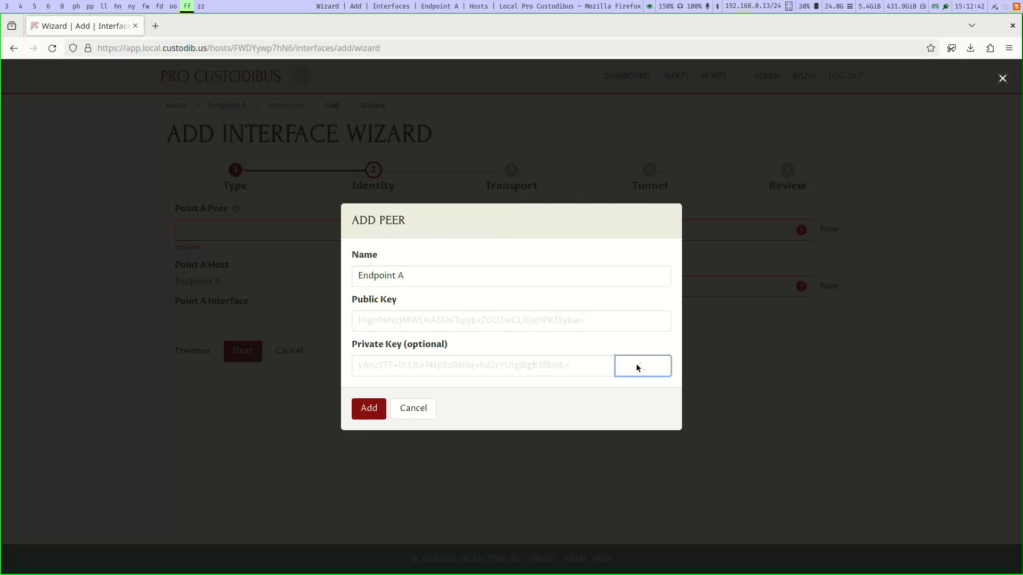
{"action": "left_click", "coordinate": [375, 413]}
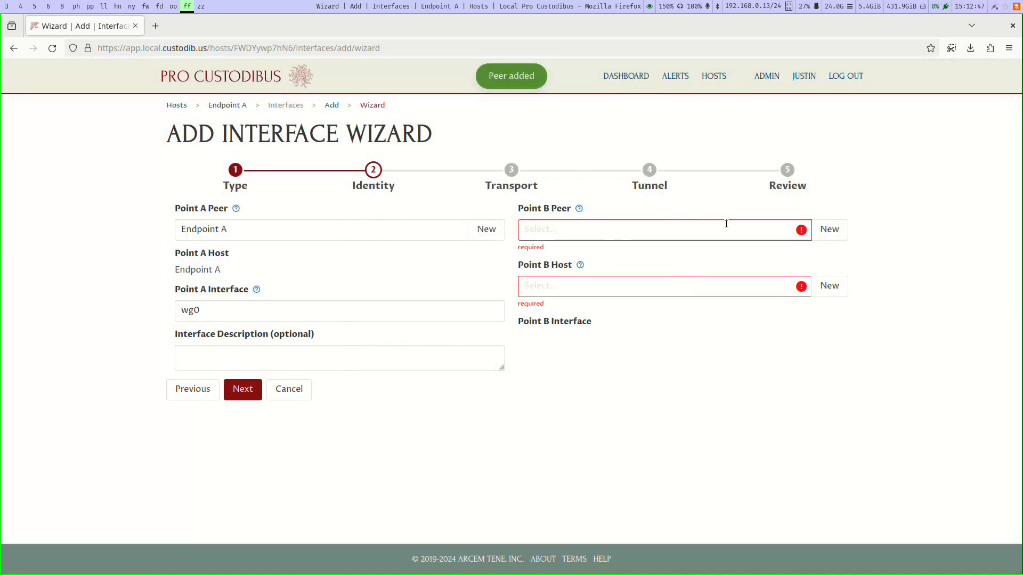
Add a new peer named Endpoint B with a generated key pair for Point B.
{"action": "left_click", "coordinate": [836, 230]}
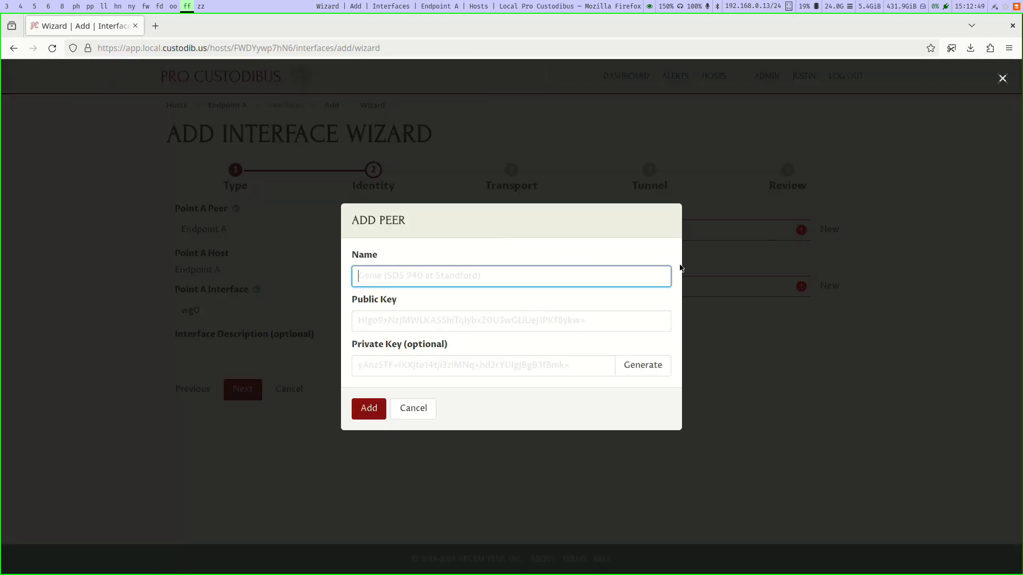
{"action": "type", "text": "Endpoint B"}
{"action": "left_click", "coordinate": [636, 364]}
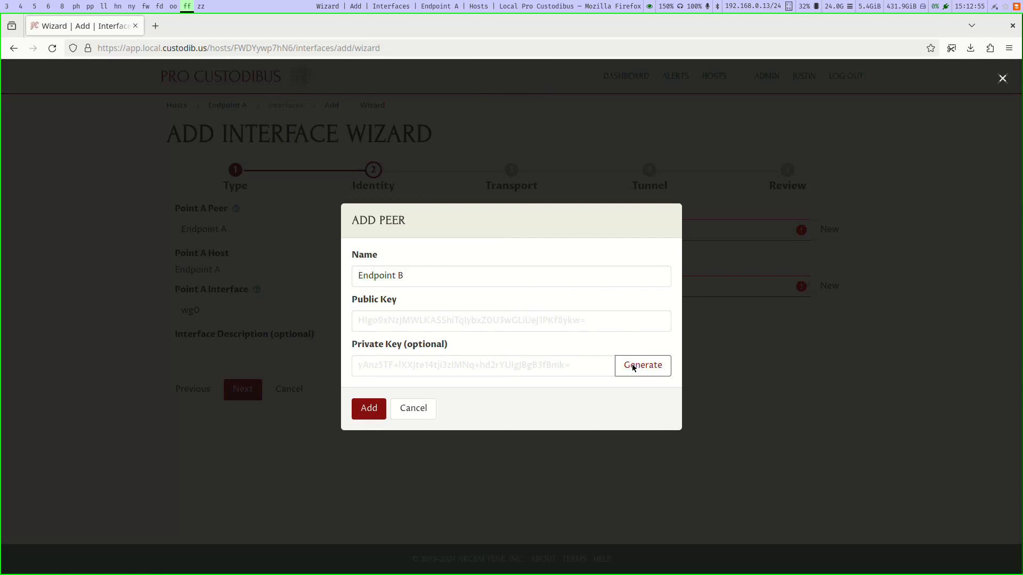
{"action": "left_click", "coordinate": [371, 416]}
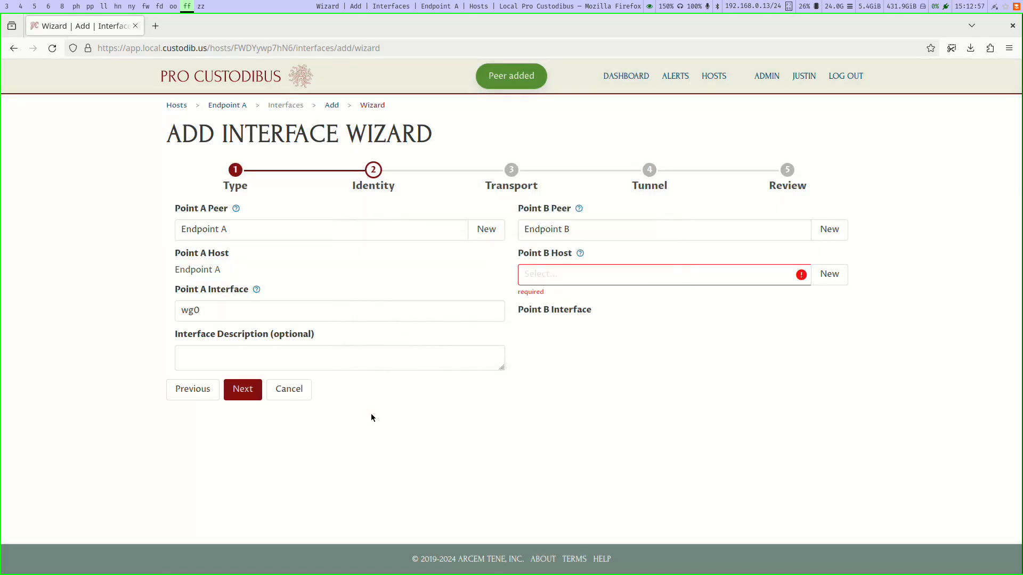
Add a new Endpoint B host for Point B and continue to the transport settings.
{"action": "left_click", "coordinate": [833, 276]}
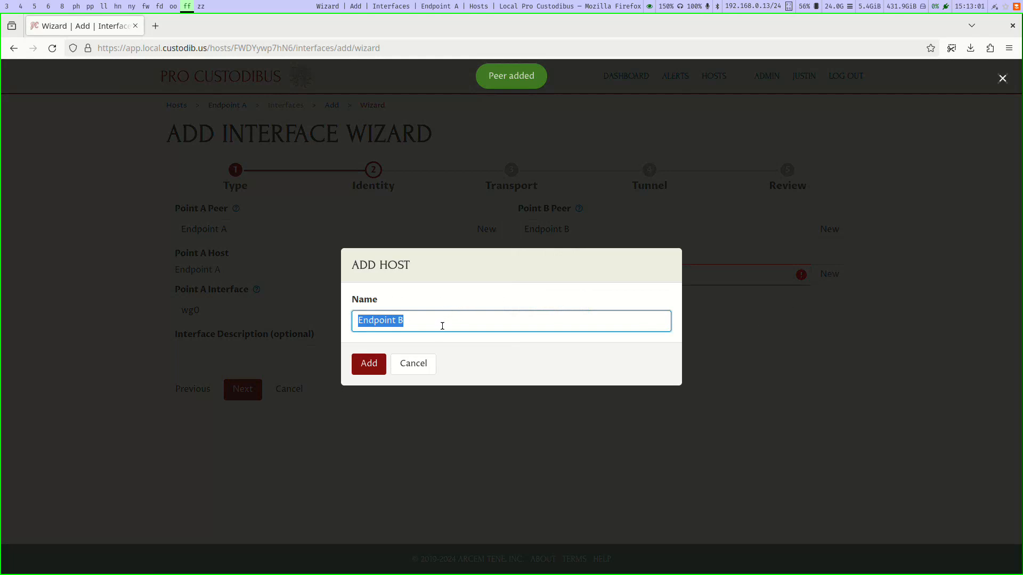
{"action": "left_click", "coordinate": [369, 363]}
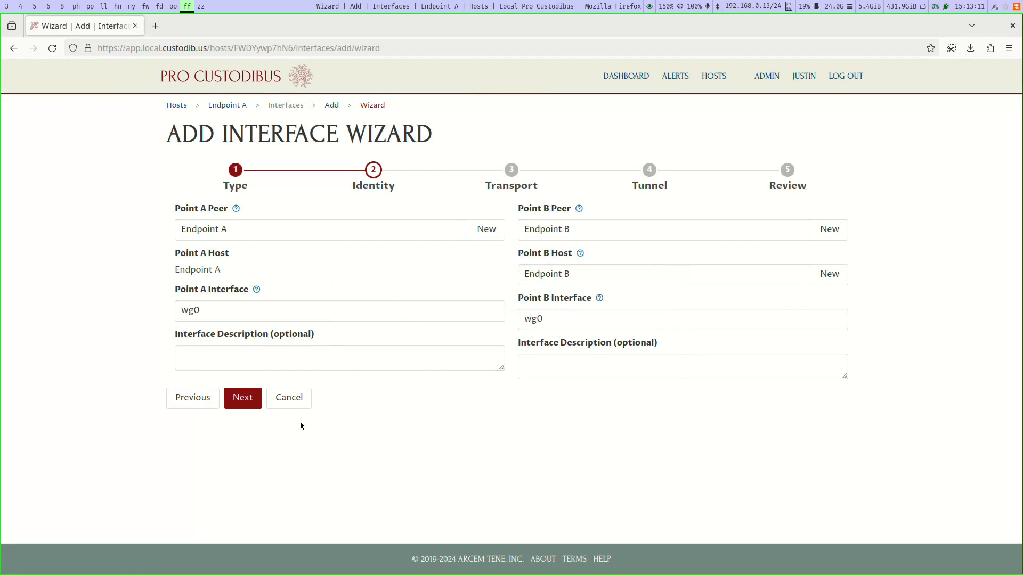
{"action": "left_click", "coordinate": [244, 400]}
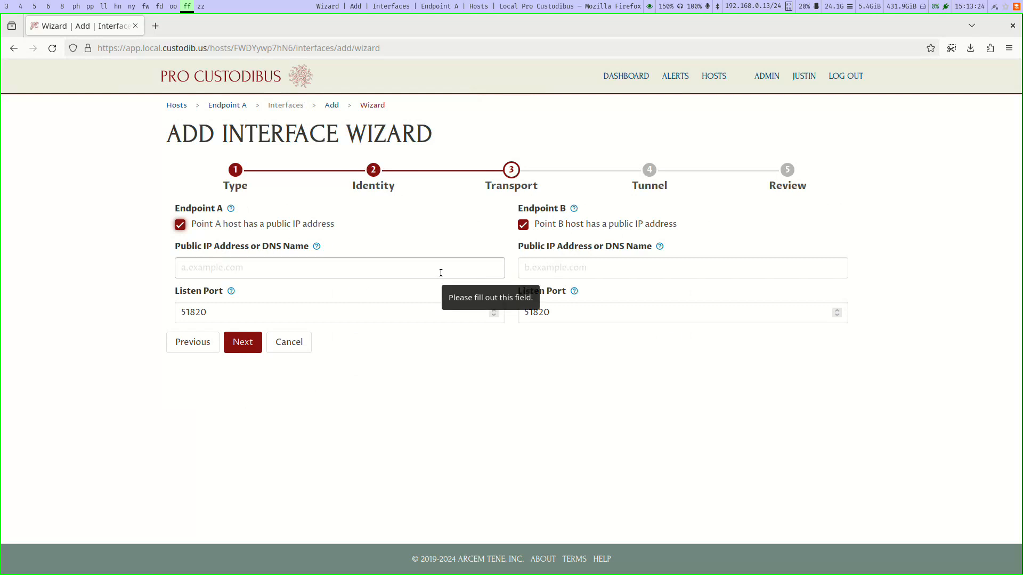
Set Endpoint A's public IP address to 198.51.100.1 and its listen port to 51821.
{"action": "left_click", "coordinate": [412, 275]}
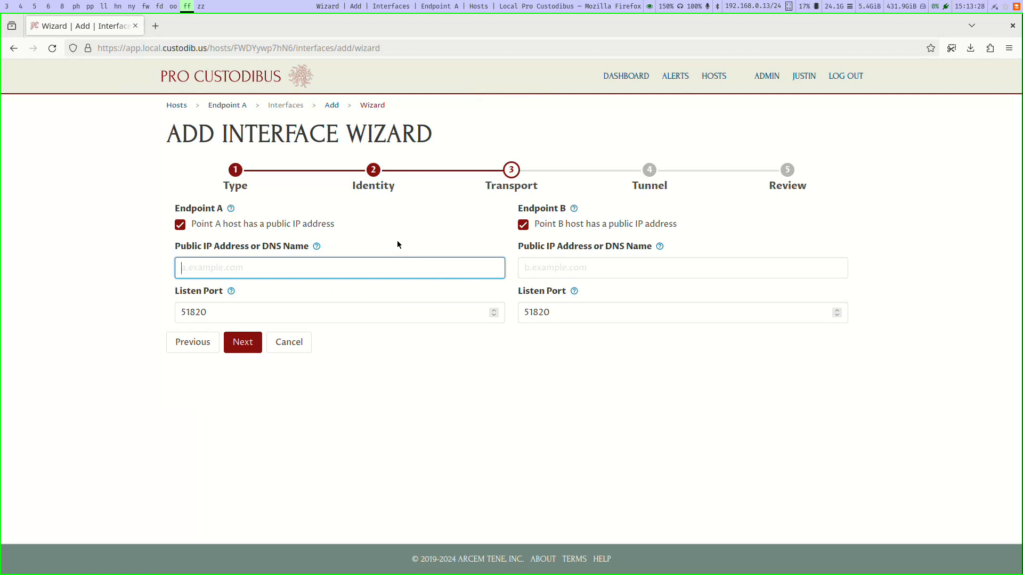
{"action": "type", "text": "198.51.100.1"}
{"action": "left_click", "coordinate": [217, 313]}
{"action": "left_click_drag", "start_coordinate": [216, 312], "coordinate": [203, 312]}
{"action": "type", "text": "1"}
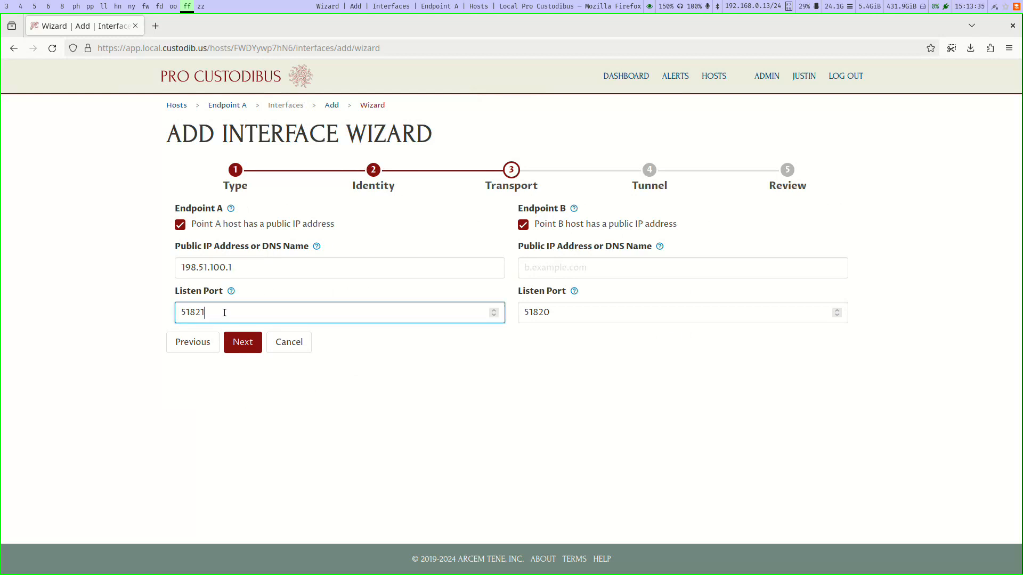
Set Endpoint B's public IP address to 203.0.113.2 and its listen port to 51822, and continue to the tunnel settings.
{"action": "left_click", "coordinate": [550, 263]}
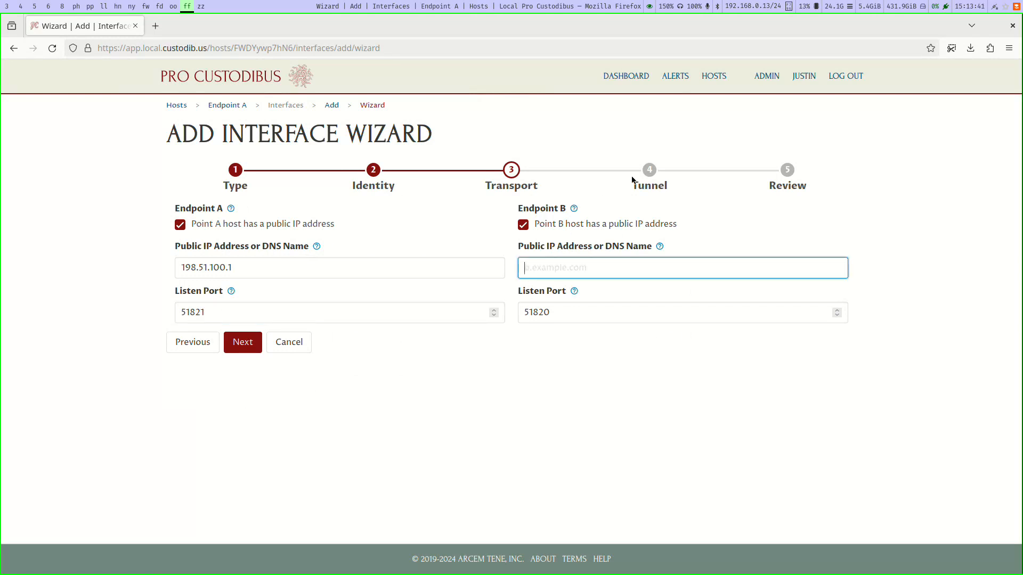
{"action": "type", "text": "203.0.113.2"}
{"action": "left_click", "coordinate": [561, 315]}
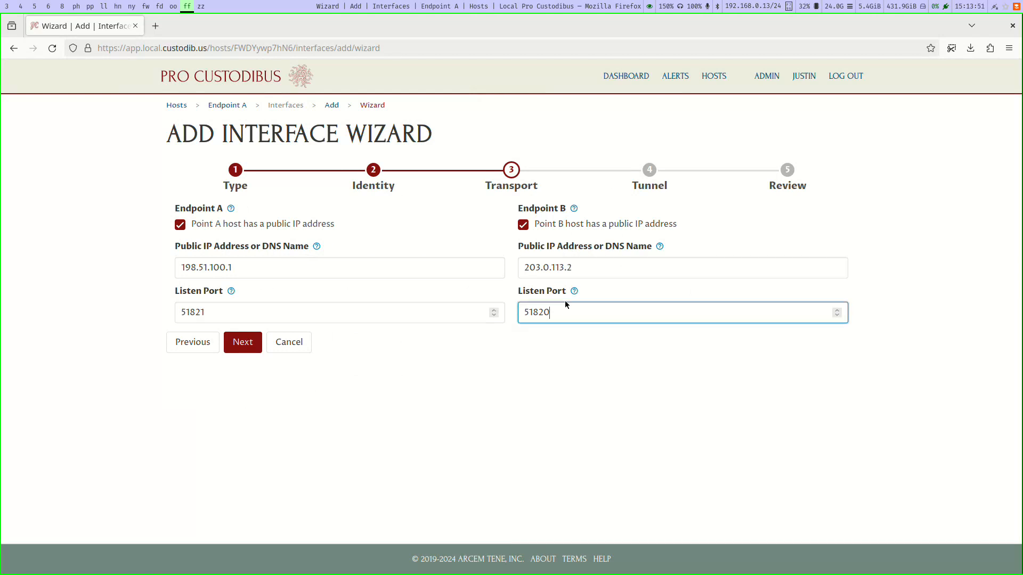
{"action": "key", "text": "BackSpace"}
{"action": "type", "text": "2"}
{"action": "left_click", "coordinate": [246, 347]}
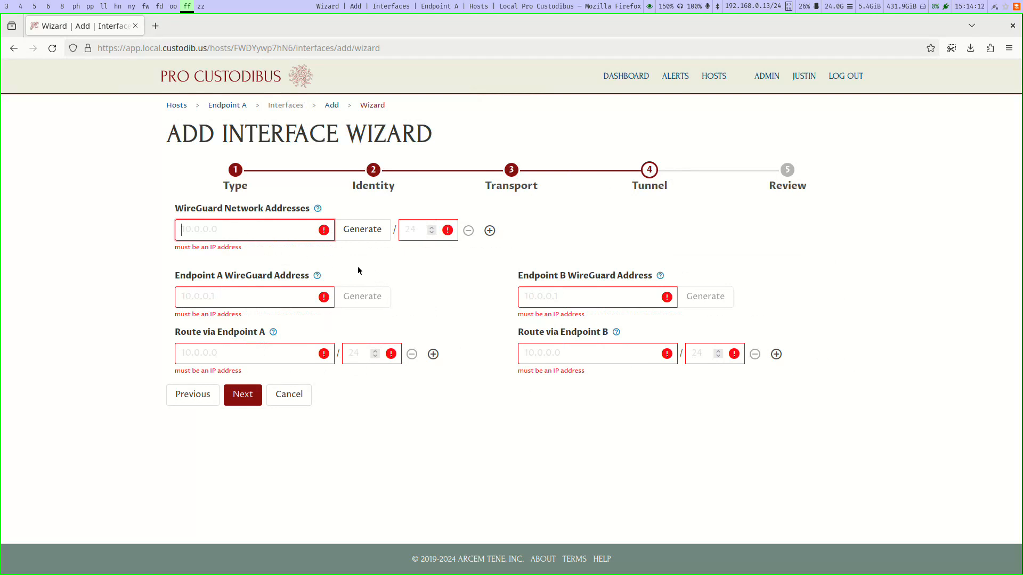
Generate a WireGuard network address in the 10.0.0.0/8 private block with prefix length 24.
{"action": "left_click", "coordinate": [366, 234]}
{"action": "left_click", "coordinate": [393, 278]}
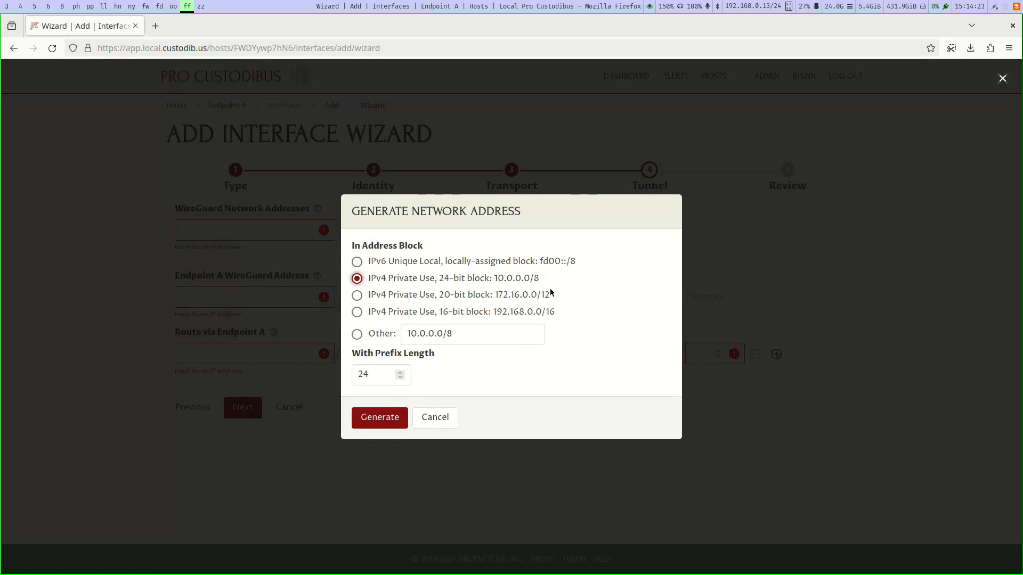
{"action": "left_click", "coordinate": [393, 421]}
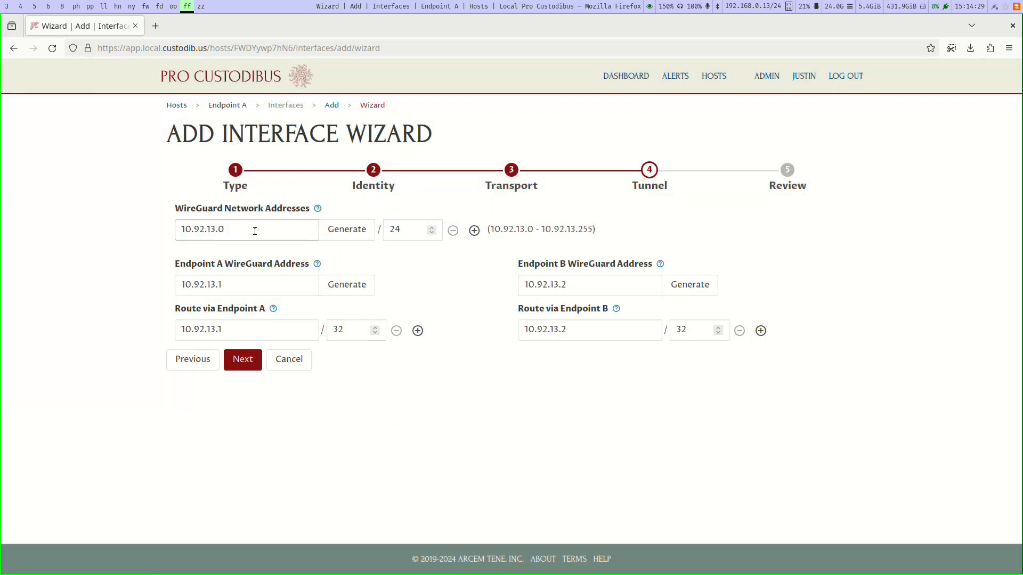
Check the generated network address, endpoint addresses and routes, and apply the point-to-point configuration.
{"action": "left_click", "coordinate": [254, 230]}
{"action": "key", "text": "ctrl+a"}
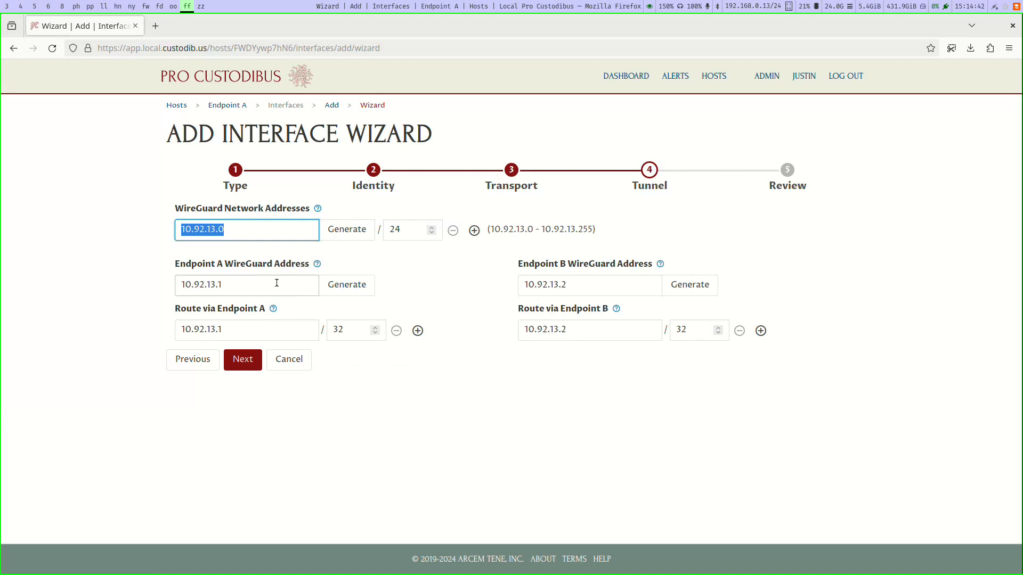
{"action": "left_click_drag", "start_coordinate": [276, 284], "coordinate": [170, 281]}
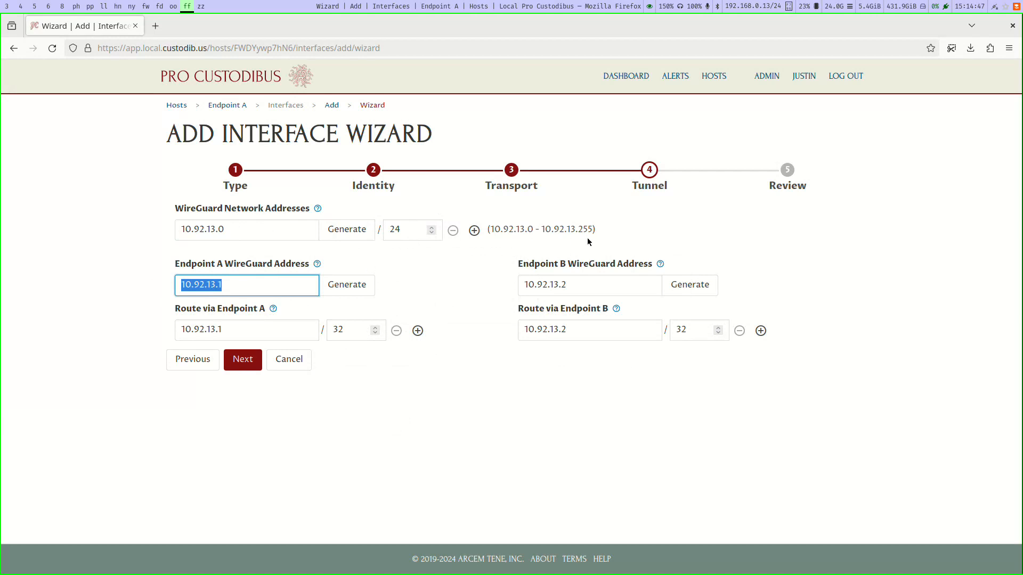
{"action": "left_click_drag", "start_coordinate": [597, 284], "coordinate": [481, 284]}
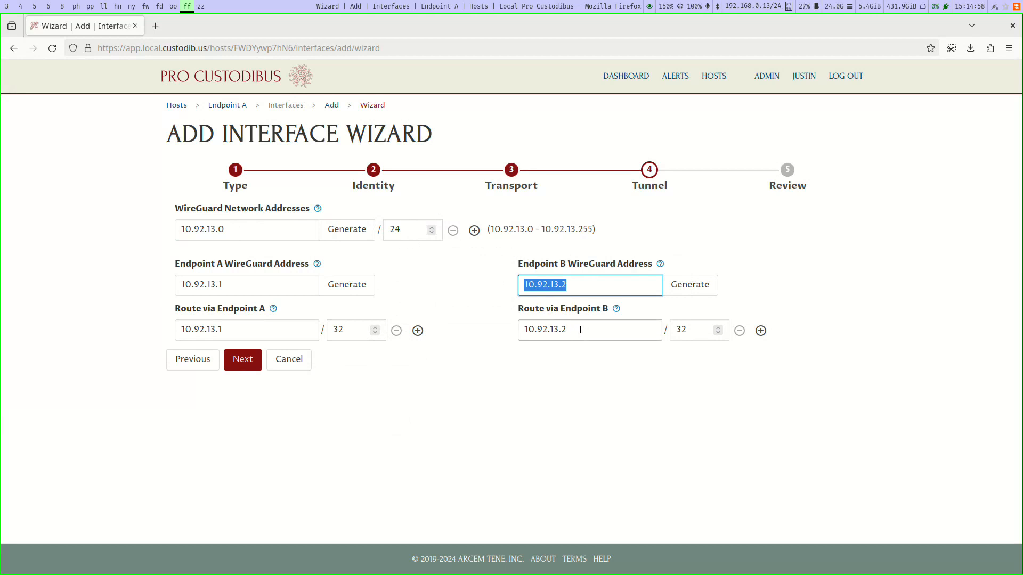
{"action": "left_click_drag", "start_coordinate": [581, 329], "coordinate": [486, 324]}
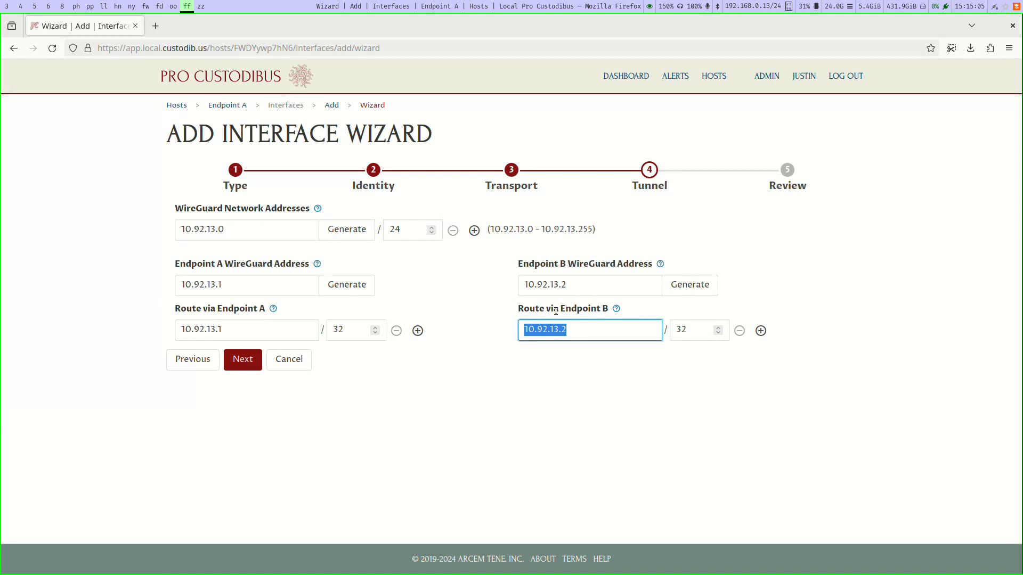
{"action": "left_click_drag", "start_coordinate": [244, 329], "coordinate": [142, 329]}
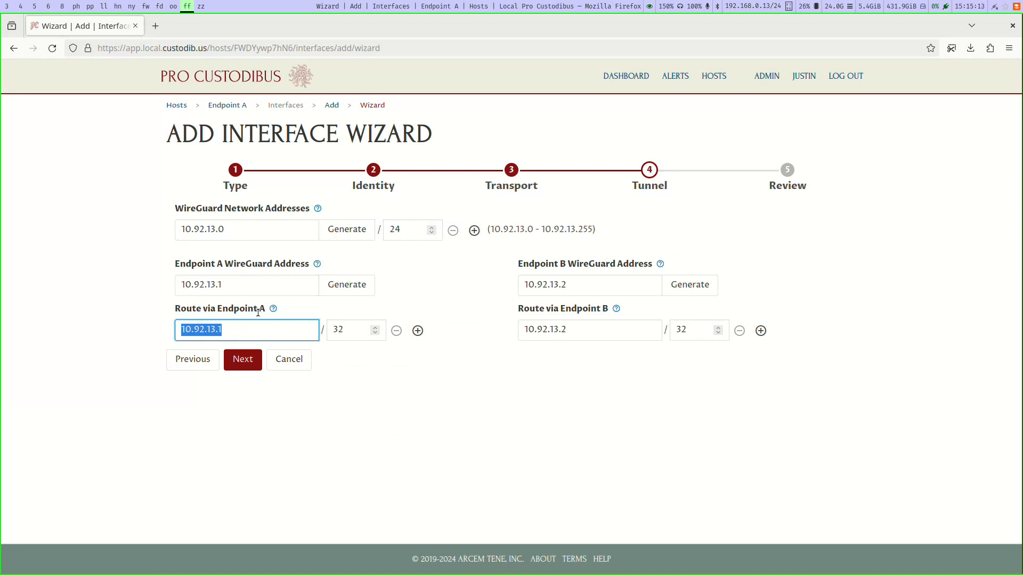
{"action": "left_click", "coordinate": [242, 360]}
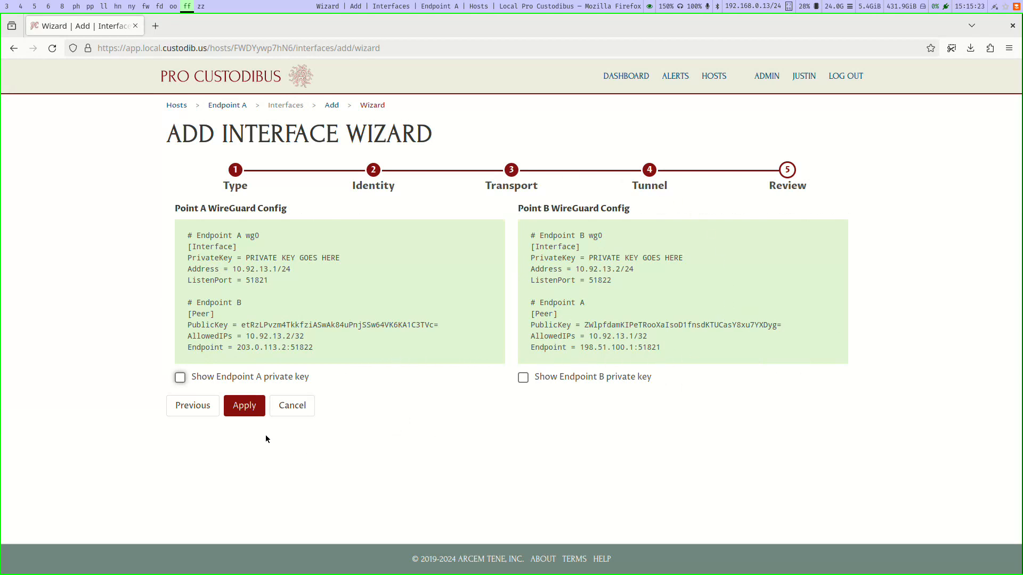
{"action": "left_click", "coordinate": [248, 410]}
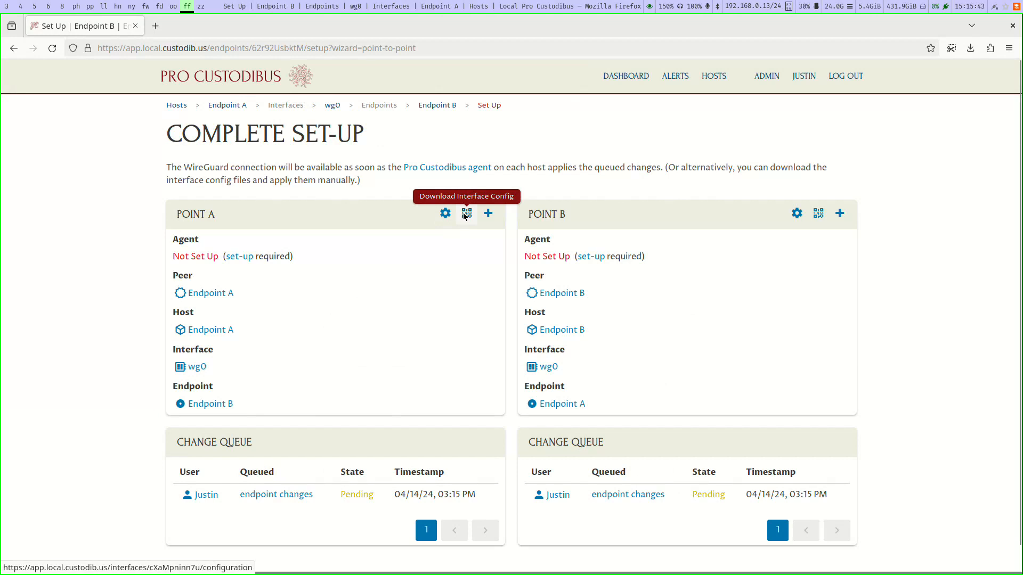
Download the configuration file of Point A's wg0 interface and return to the set-up overview.
{"action": "left_click", "coordinate": [463, 215]}
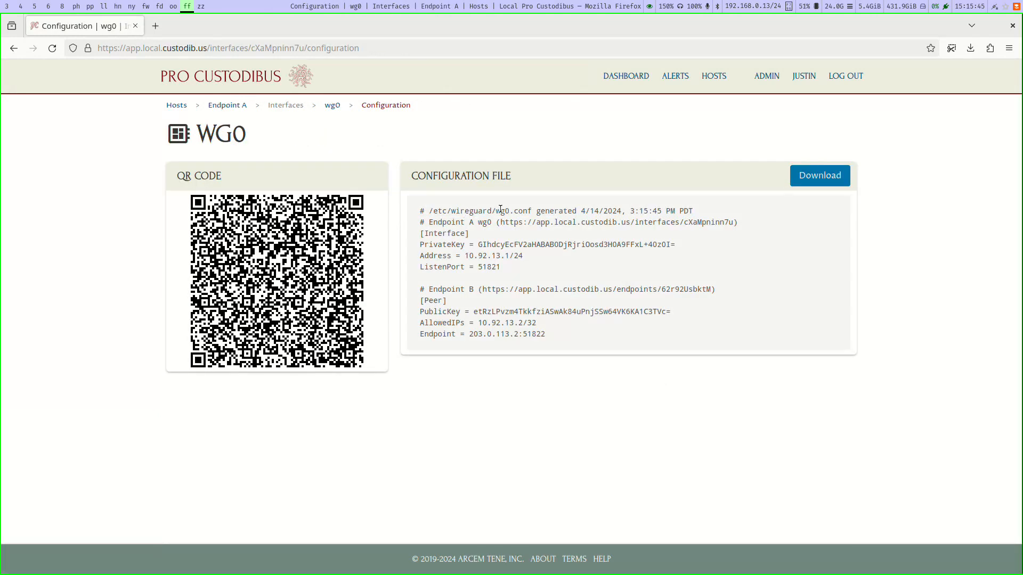
{"action": "left_click", "coordinate": [835, 175]}
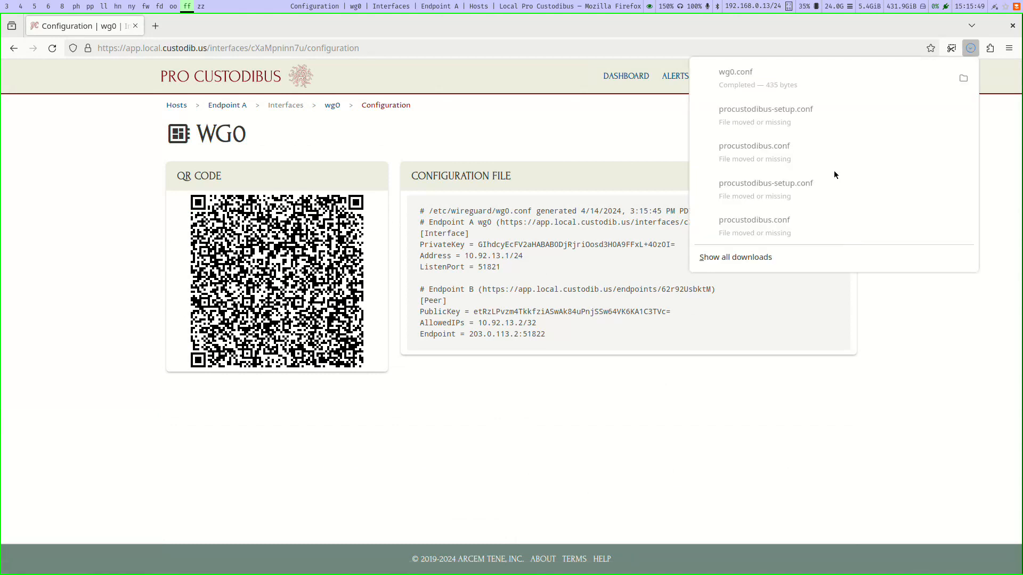
{"action": "left_click", "coordinate": [801, 359]}
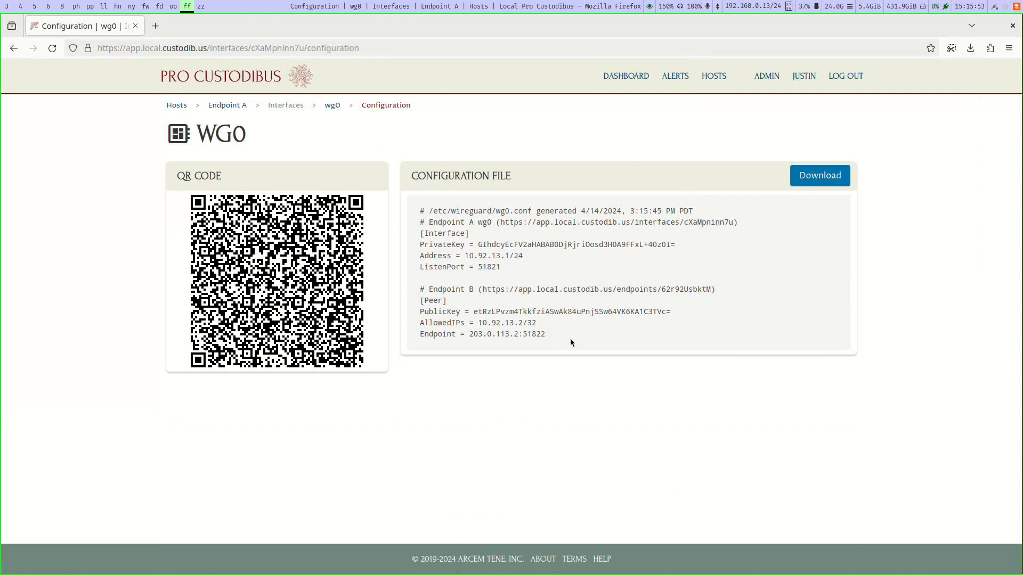
{"action": "left_click_drag", "start_coordinate": [570, 338], "coordinate": [393, 204]}
{"action": "left_click", "coordinate": [16, 48]}
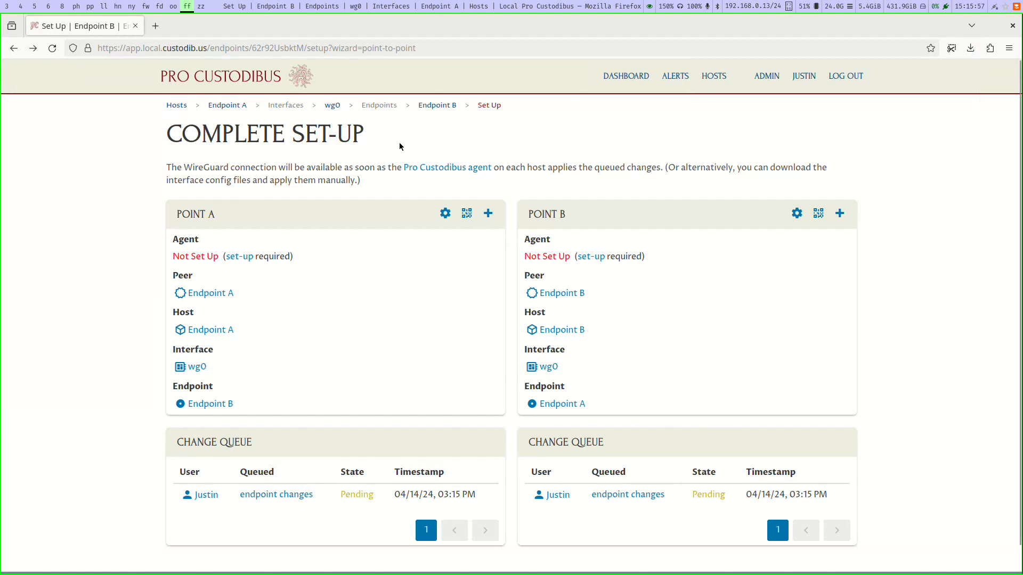
Download the procustodibus.conf and procustodibus-setup.conf agent files for Endpoint B.
{"action": "left_click", "coordinate": [797, 214]}
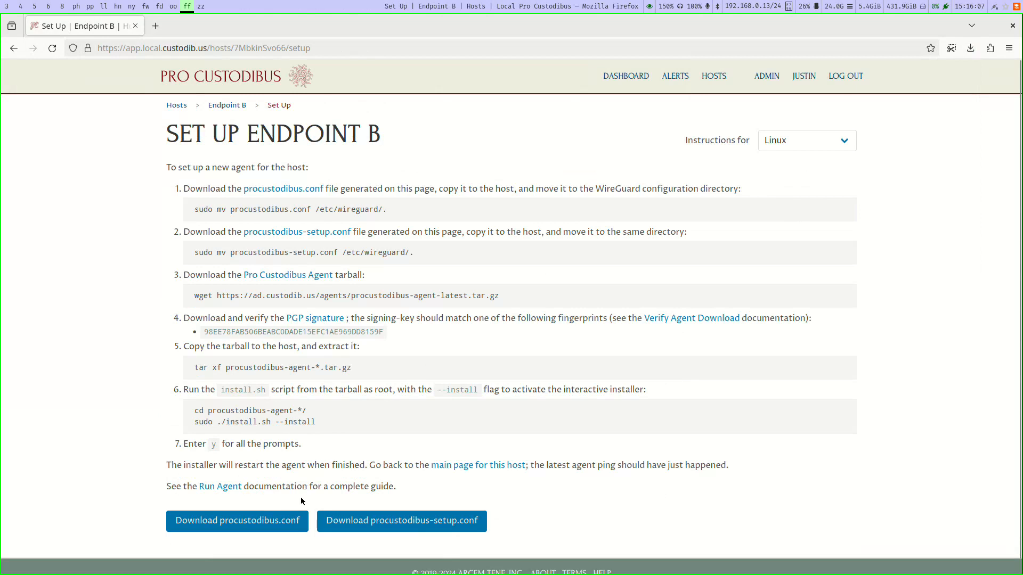
{"action": "left_click", "coordinate": [285, 519]}
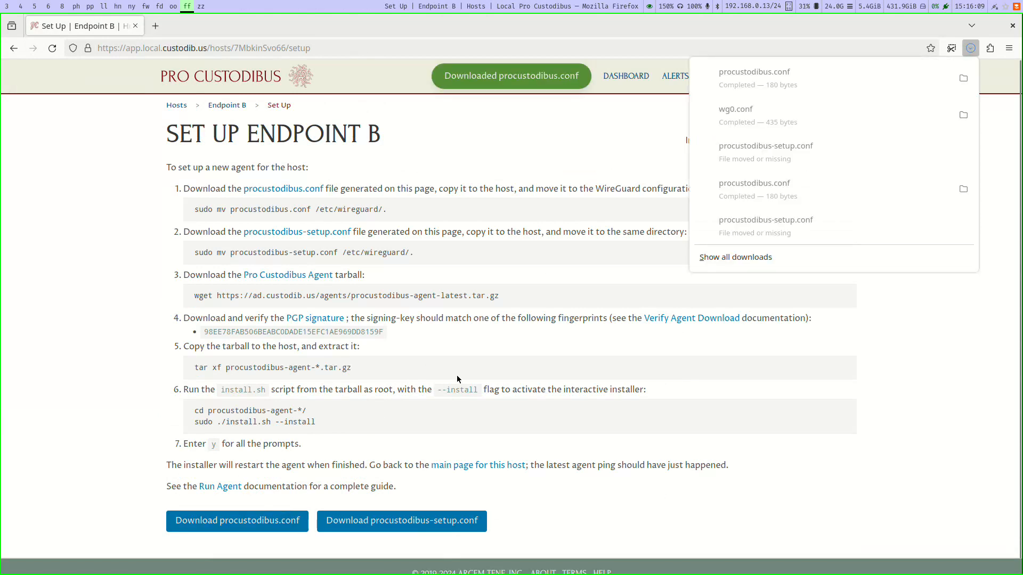
{"action": "left_click", "coordinate": [465, 525]}
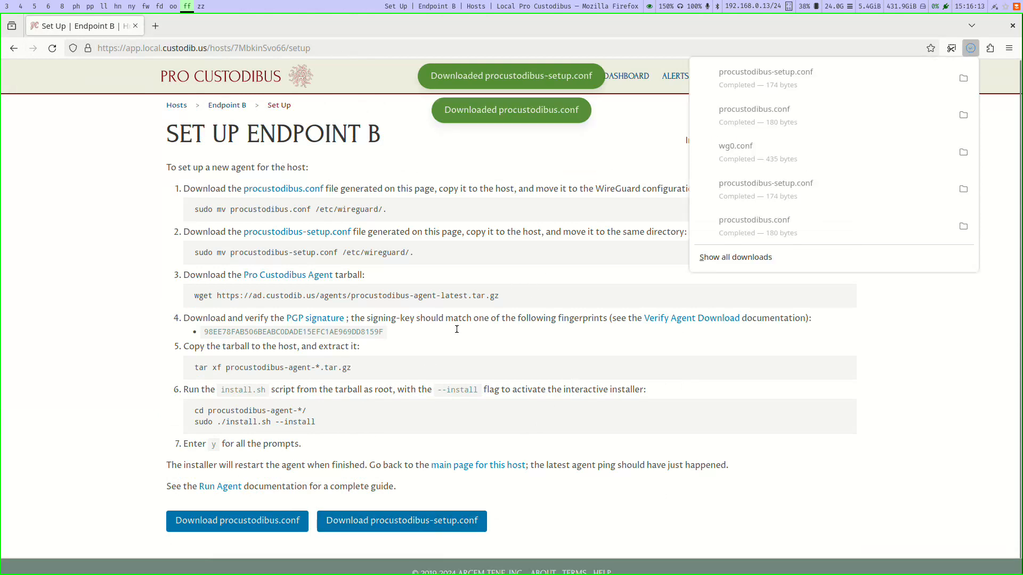
{"action": "left_click", "coordinate": [503, 343]}
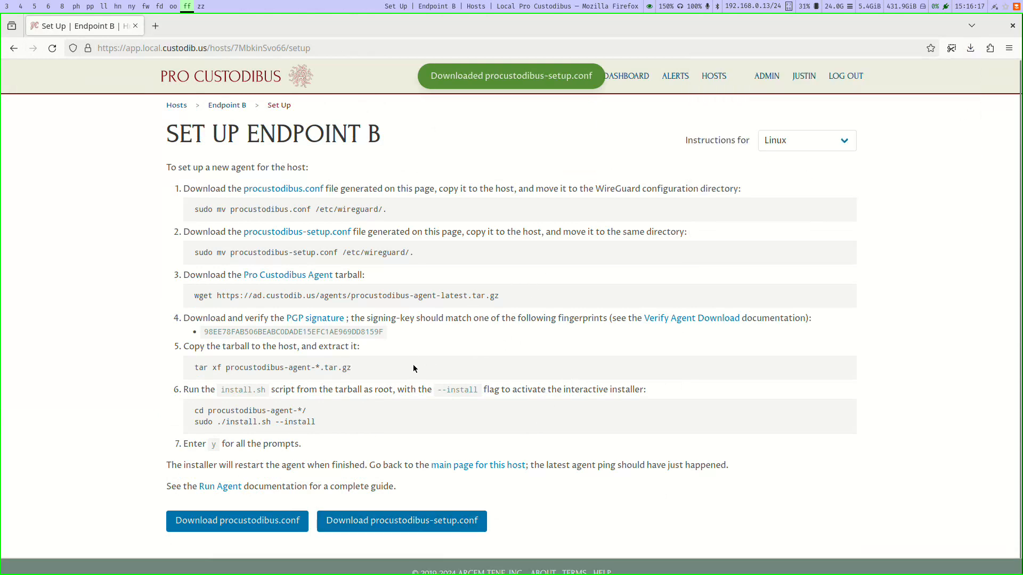
Add a host named Endpoint C with a new WireGuard configuration to push to the host.
{"action": "left_click", "coordinate": [14, 48]}
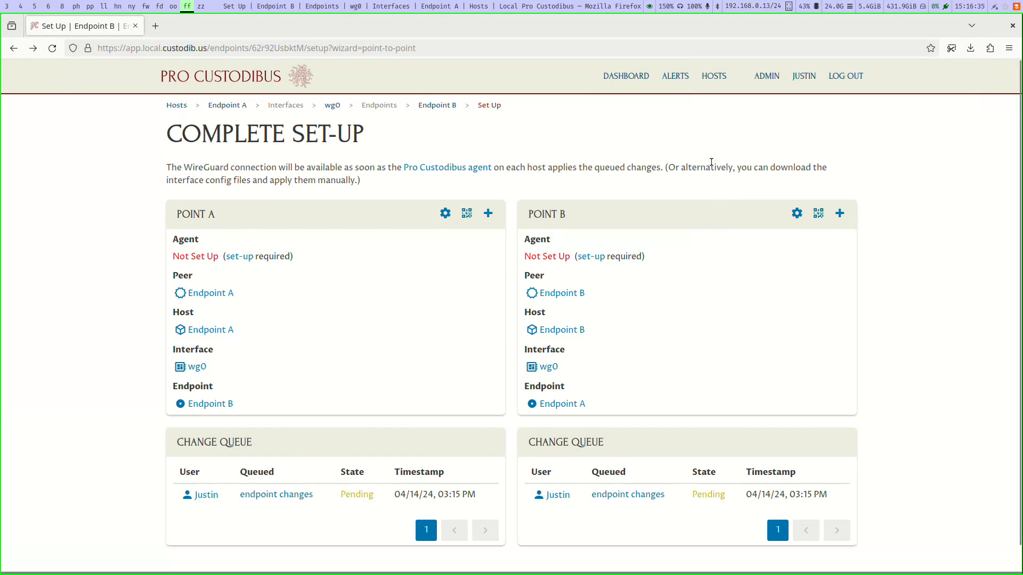
{"action": "left_click", "coordinate": [714, 76]}
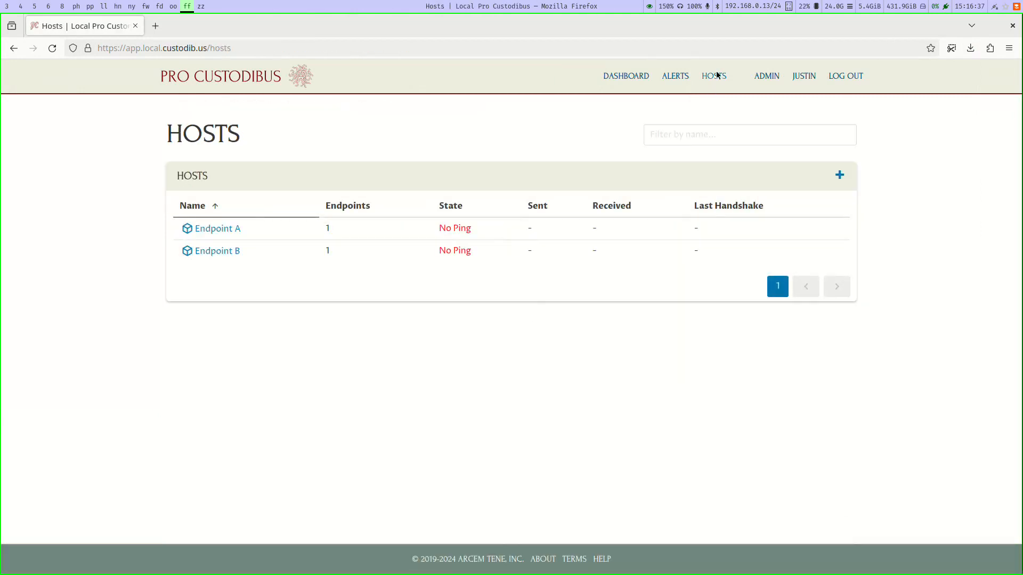
{"action": "left_click", "coordinate": [839, 174]}
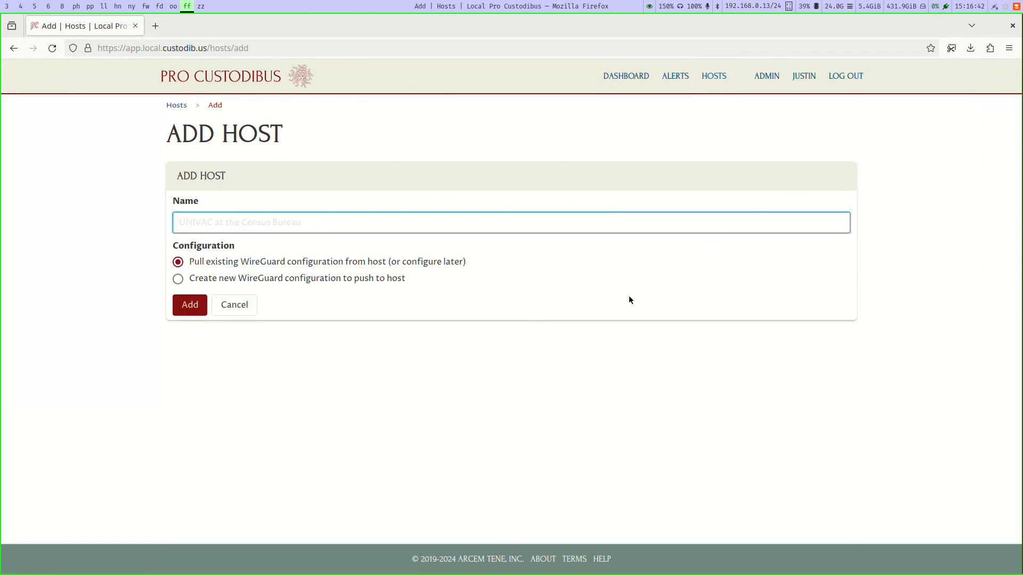
{"action": "type", "text": "Endpoint C"}
{"action": "left_click", "coordinate": [293, 282]}
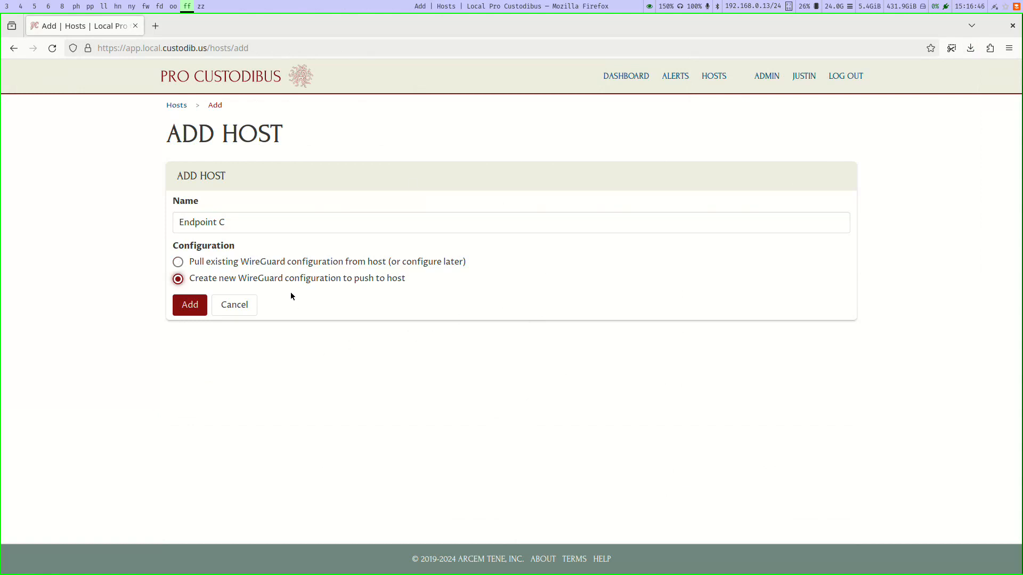
{"action": "left_click", "coordinate": [189, 312]}
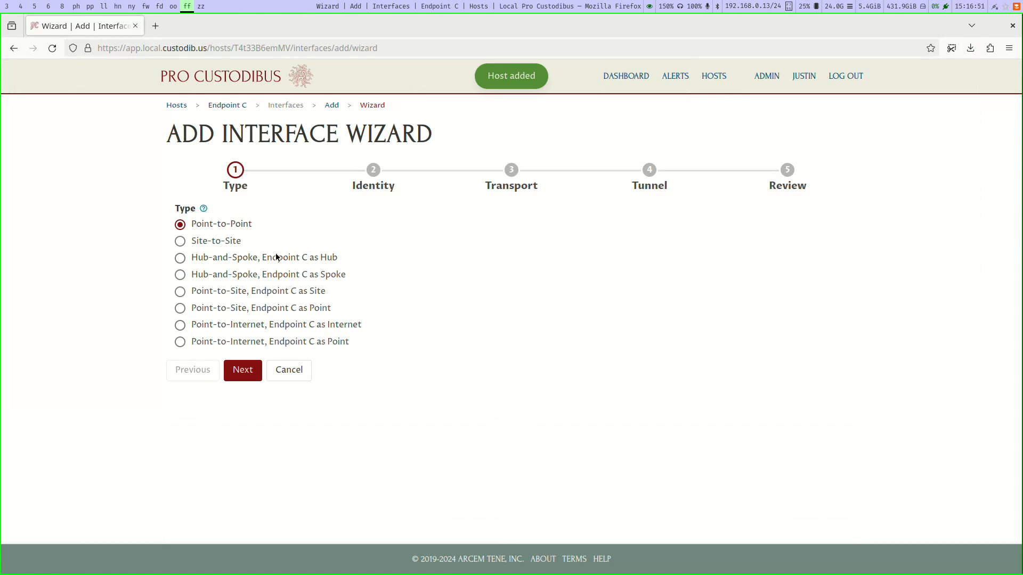
Choose a Point-to-Point interface and add Endpoint C as a new Point A peer with a generated key pair.
{"action": "left_click", "coordinate": [255, 371]}
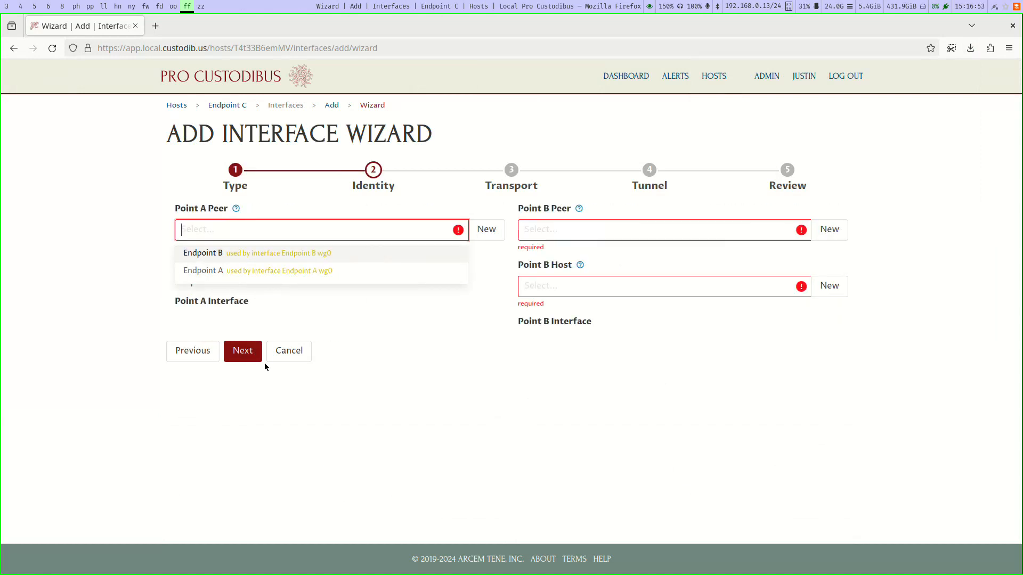
{"action": "left_click", "coordinate": [486, 230]}
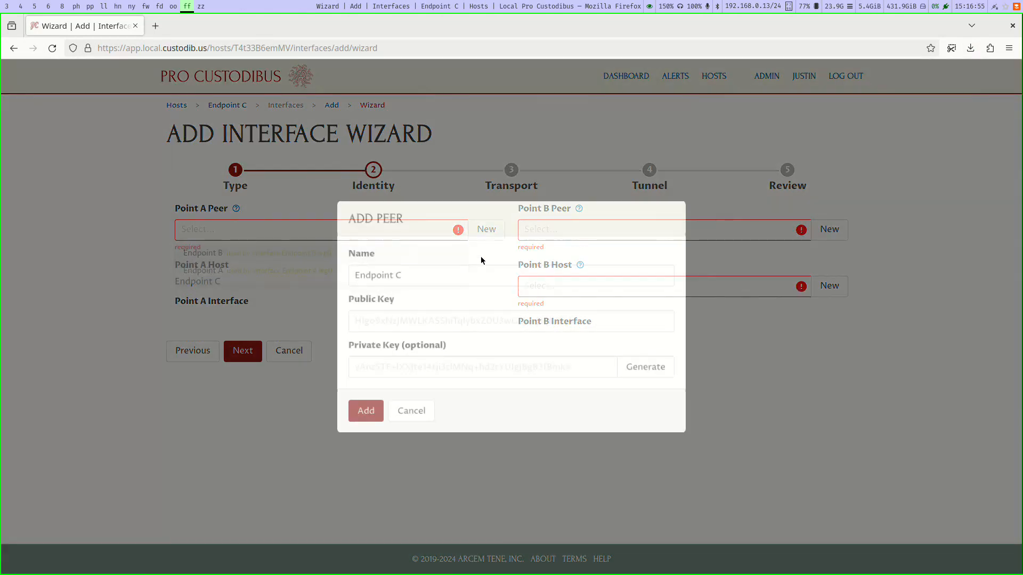
{"action": "left_click", "coordinate": [644, 366]}
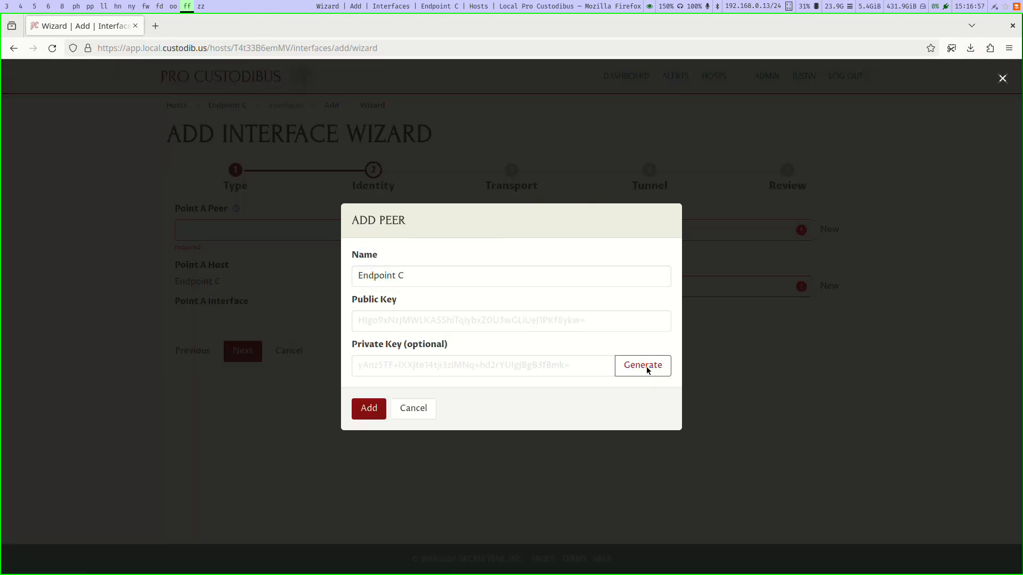
{"action": "left_click", "coordinate": [378, 414]}
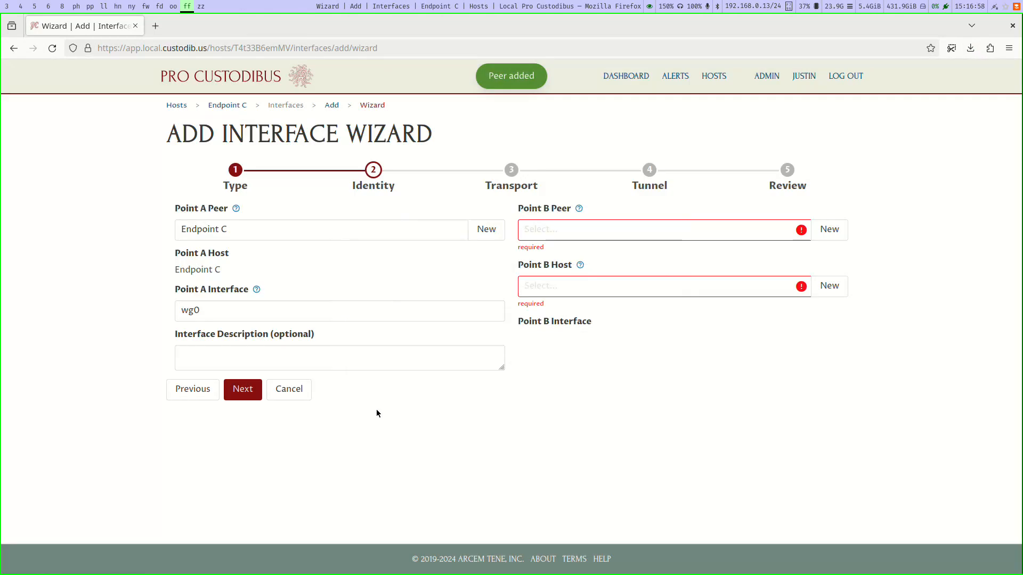
Select the existing Endpoint B as the Point B peer and accept the identity settings.
{"action": "left_click", "coordinate": [656, 228]}
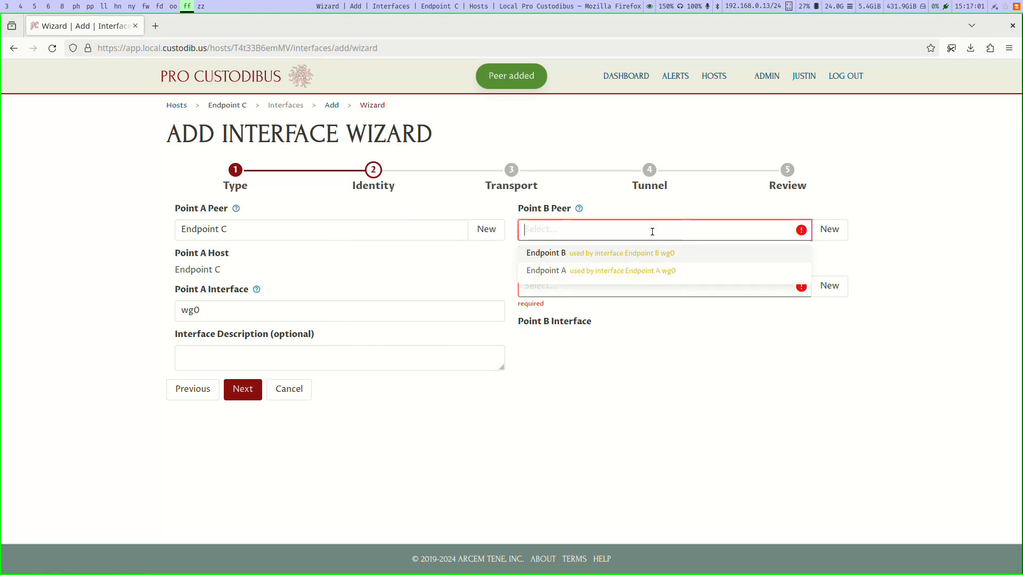
{"action": "left_click", "coordinate": [645, 253]}
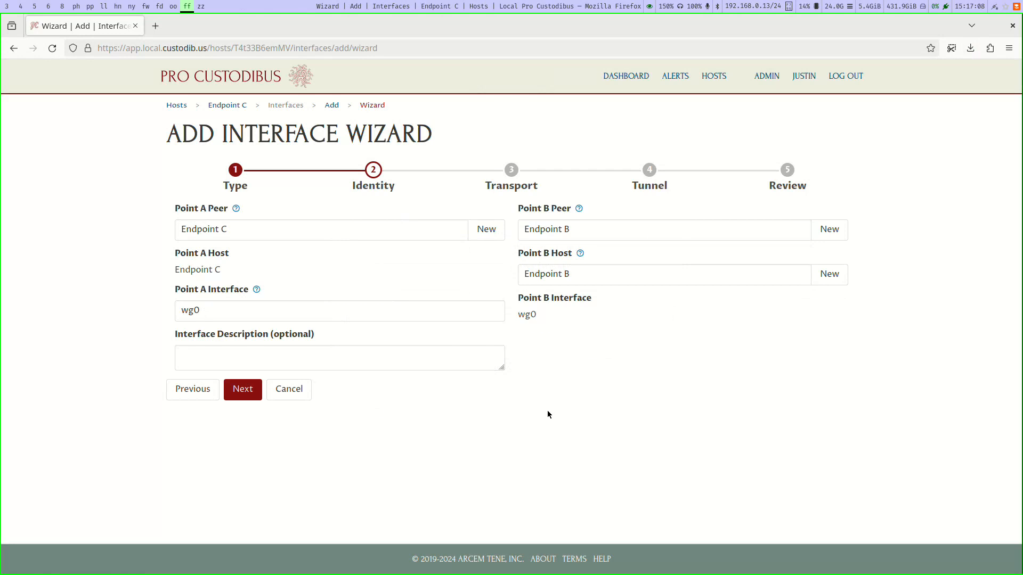
{"action": "left_click", "coordinate": [243, 393]}
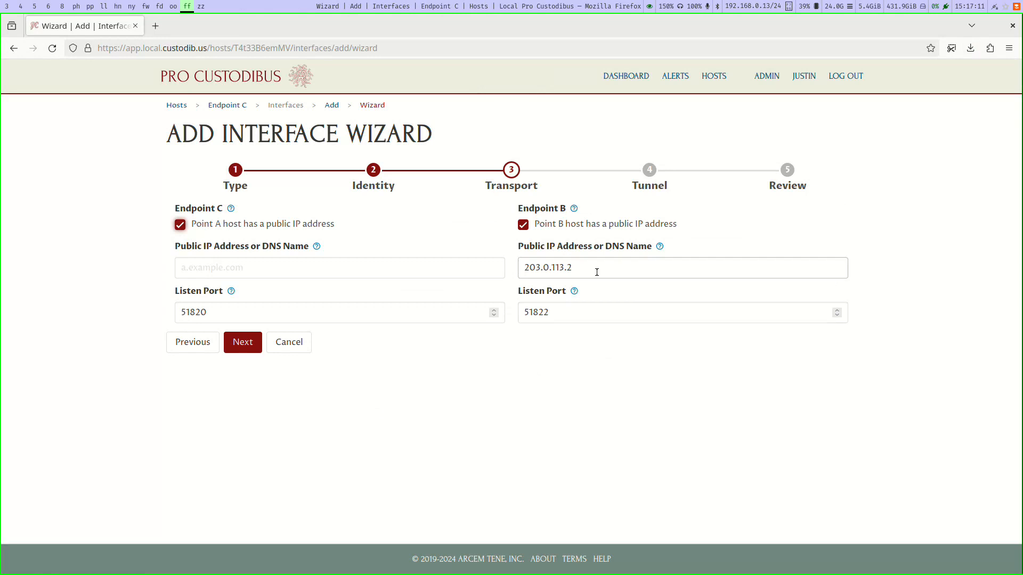
Set Endpoint C's public IP address to 192.0.2.3 and its listen port to 51823, and accept the transport settings.
{"action": "left_click_drag", "start_coordinate": [591, 268], "coordinate": [519, 255]}
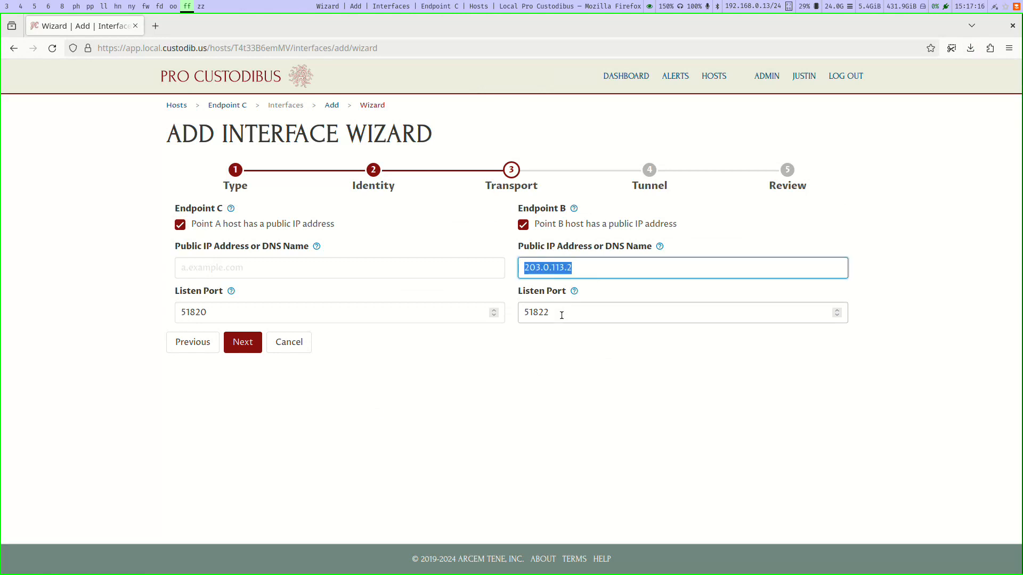
{"action": "left_click", "coordinate": [411, 264]}
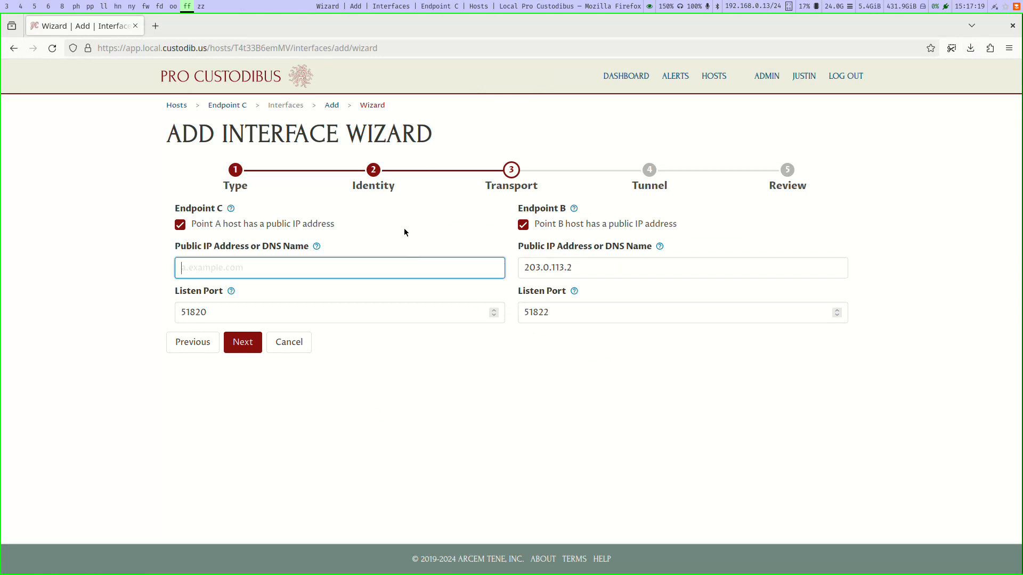
{"action": "type", "text": "192.0.2.3"}
{"action": "left_click", "coordinate": [313, 311]}
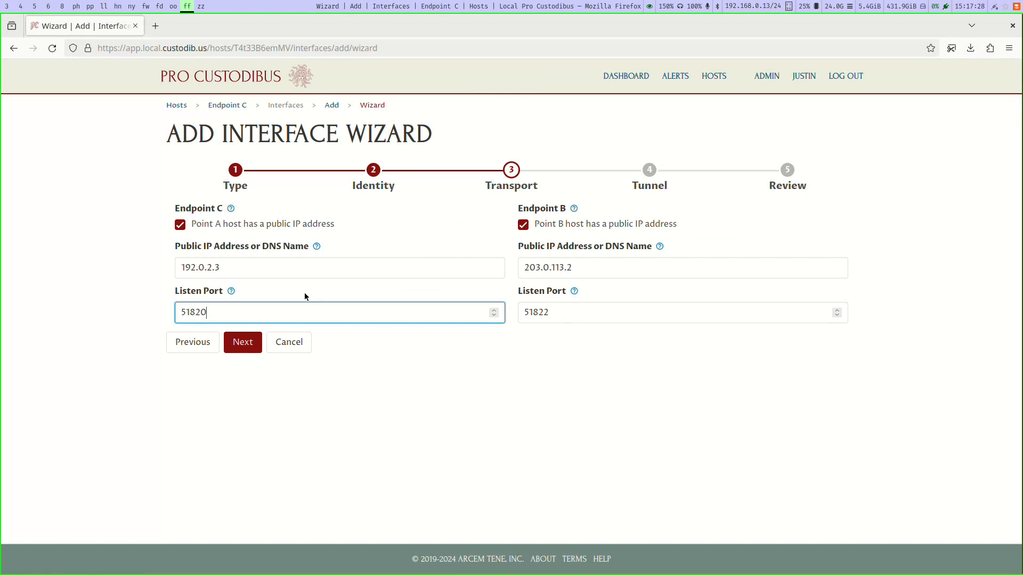
{"action": "key", "text": "BackSpace"}
{"action": "type", "text": "3"}
{"action": "left_click", "coordinate": [251, 347]}
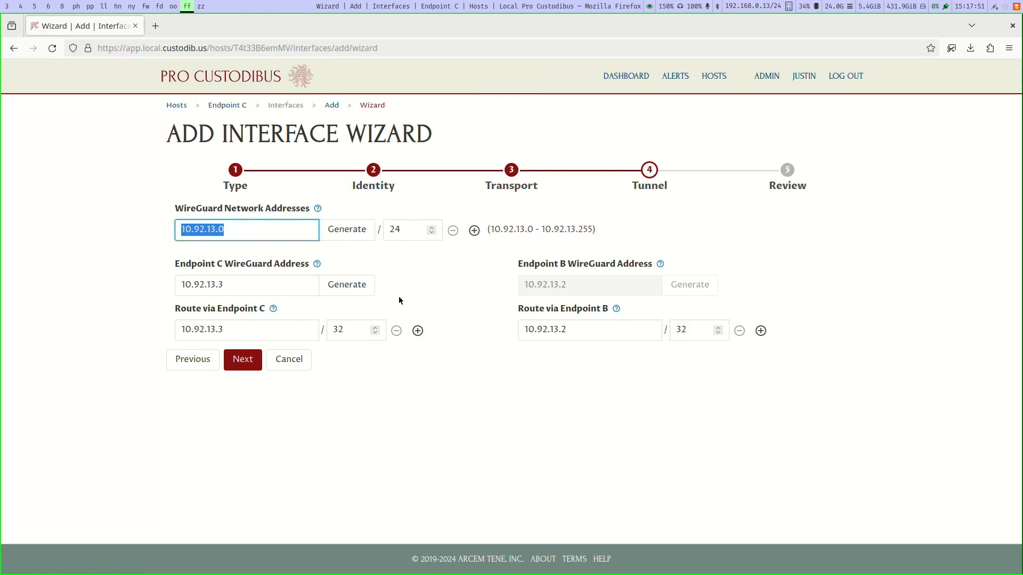
Check the WireGuard addresses of Endpoint B and Endpoint C and accept the tunnel settings.
{"action": "left_click_drag", "start_coordinate": [583, 286], "coordinate": [551, 287]}
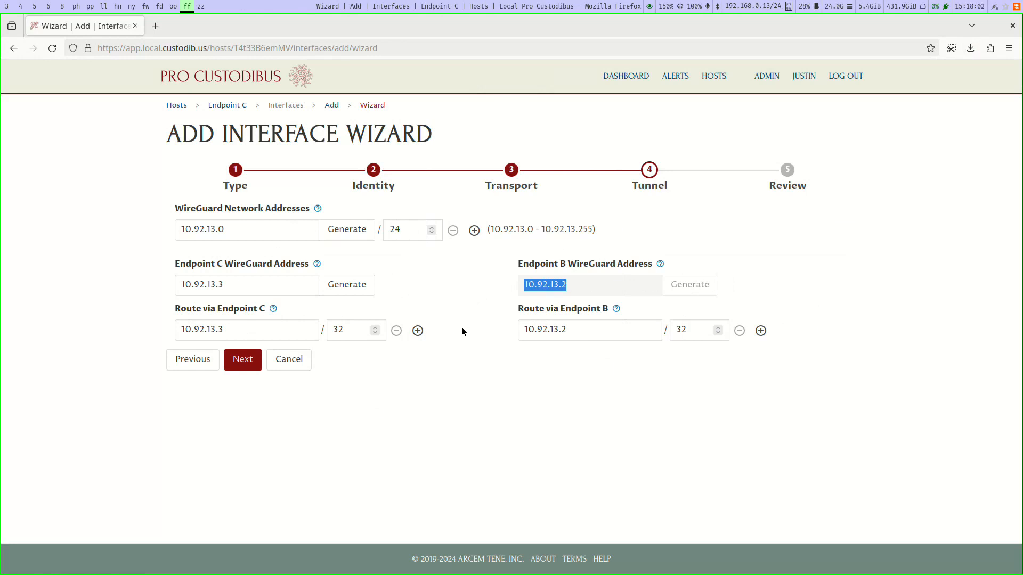
{"action": "left_click", "coordinate": [243, 285]}
{"action": "left_click_drag", "start_coordinate": [243, 286], "coordinate": [160, 287]}
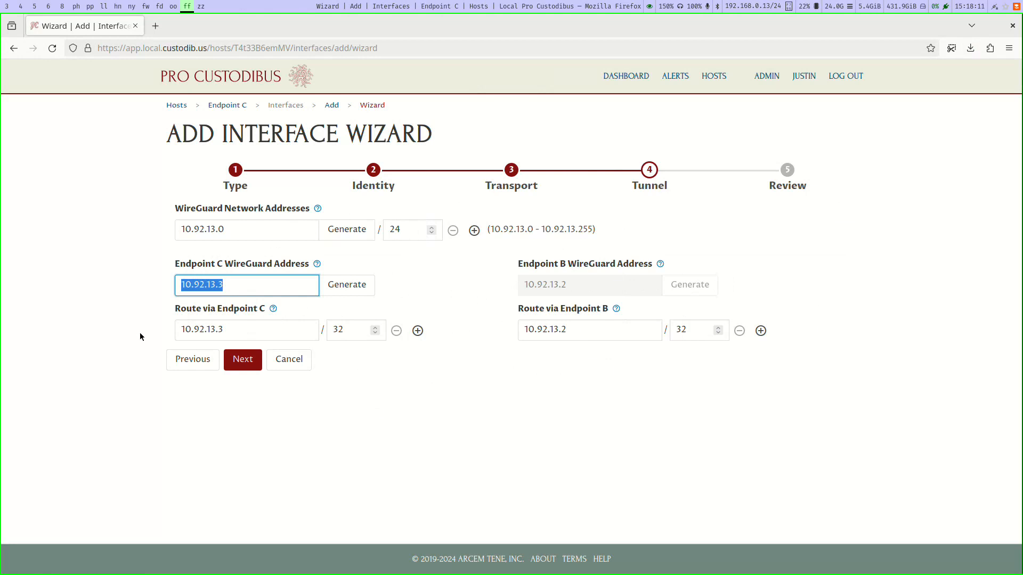
{"action": "left_click", "coordinate": [250, 359]}
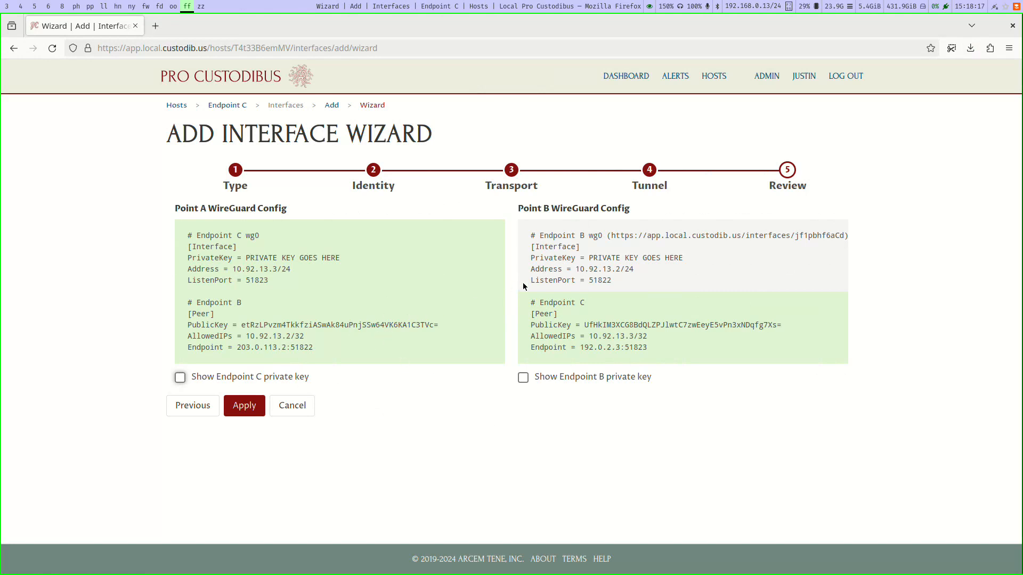
Review the WireGuard configurations of Endpoint B and Endpoint C and apply the point-to-point connection.
{"action": "left_click_drag", "start_coordinate": [633, 284], "coordinate": [526, 235]}
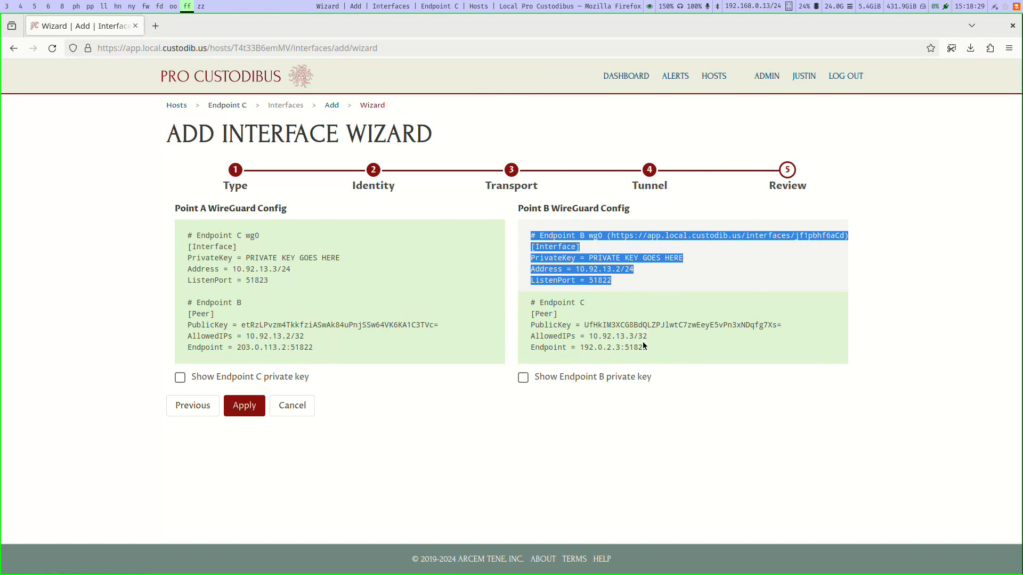
{"action": "left_click_drag", "start_coordinate": [651, 347], "coordinate": [531, 308]}
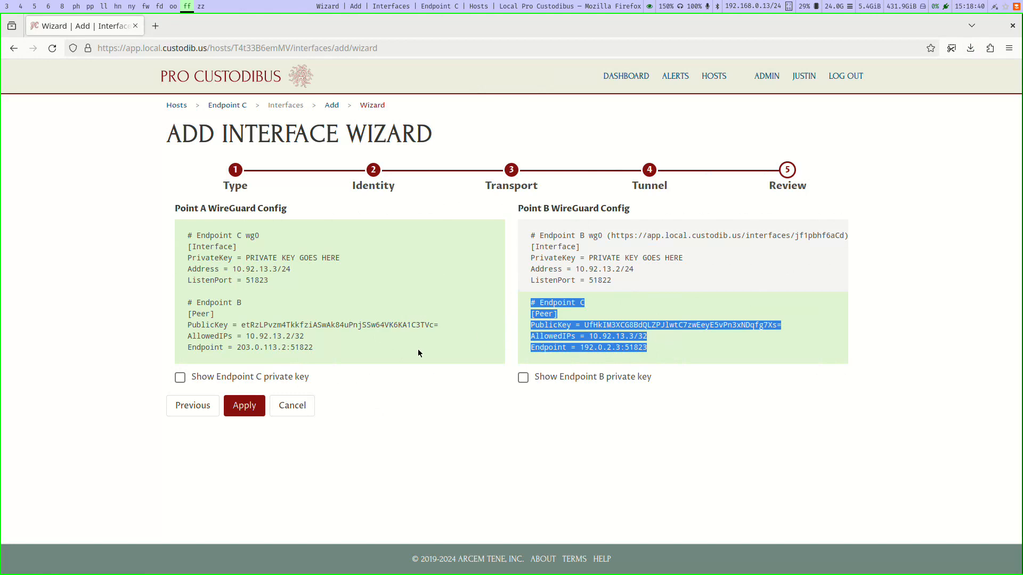
{"action": "left_click_drag", "start_coordinate": [418, 349], "coordinate": [180, 235]}
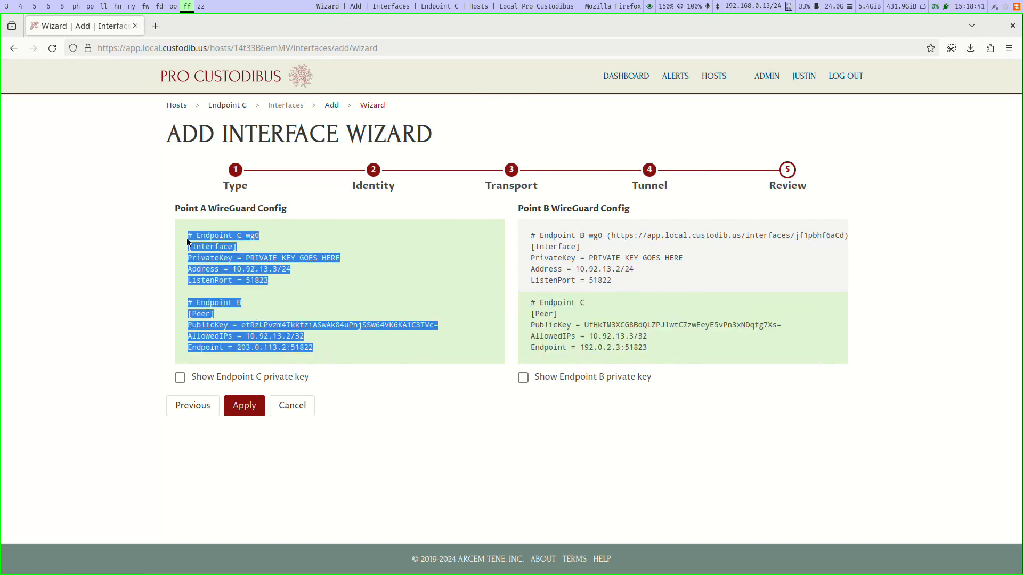
{"action": "left_click", "coordinate": [251, 408]}
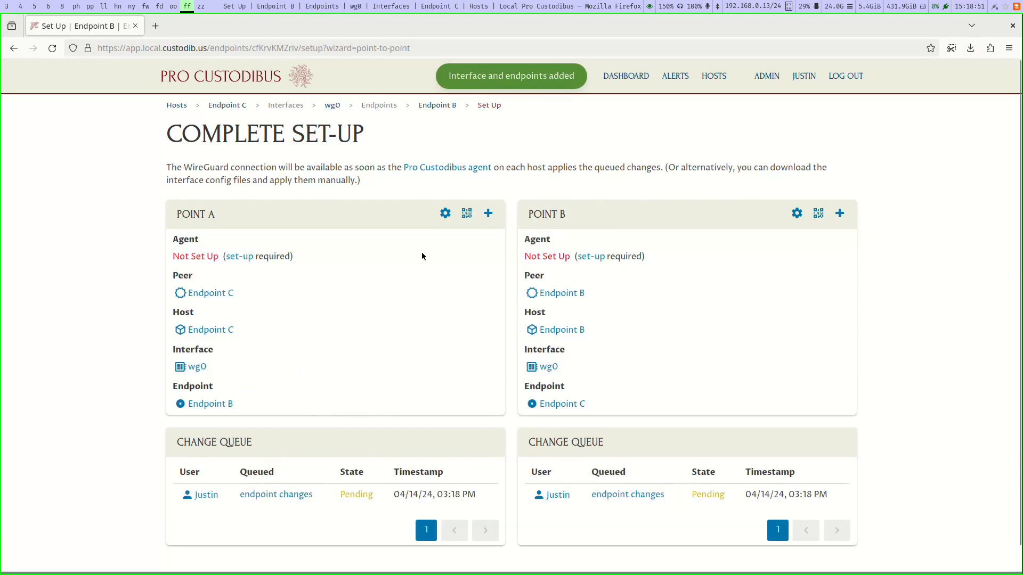
Open the agent set-up instructions for the Endpoint C host.
{"action": "left_click", "coordinate": [445, 214]}
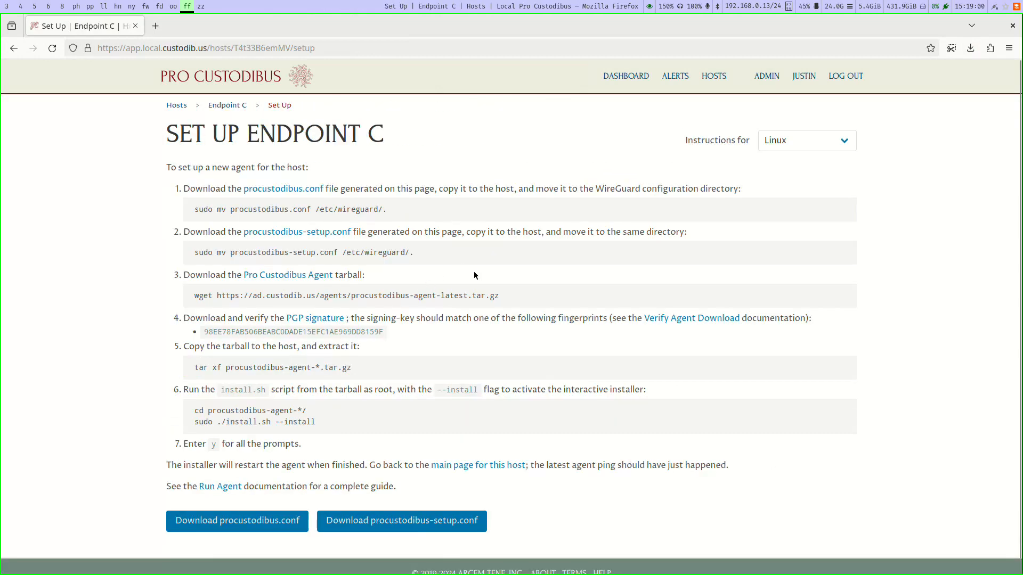